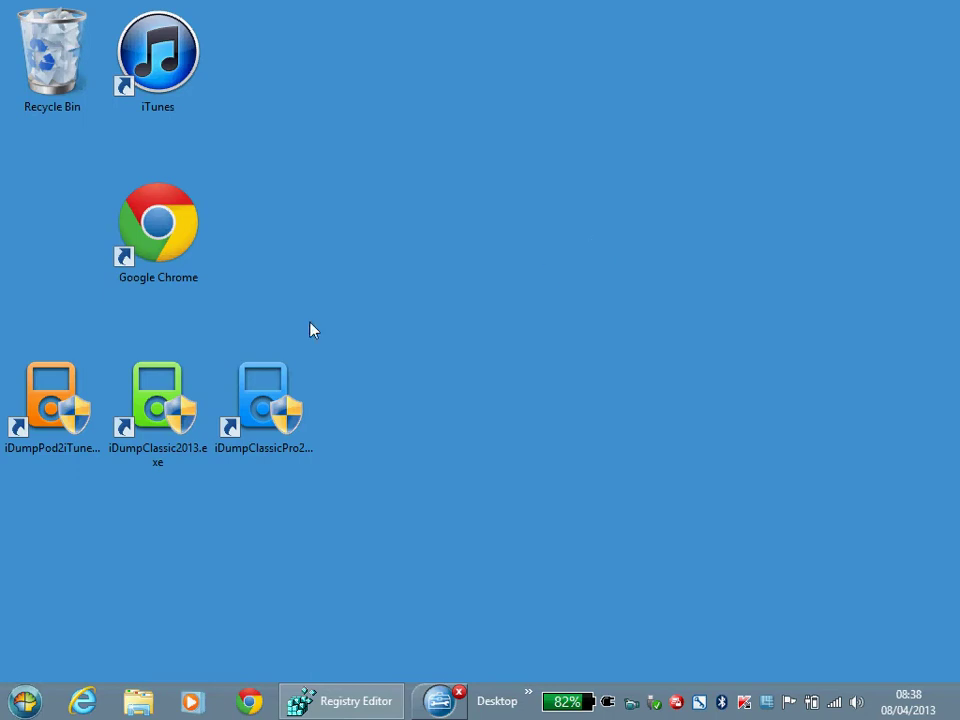
- Launch iDump Classic 2013 and choose English as the interface language
double_click(143, 395)
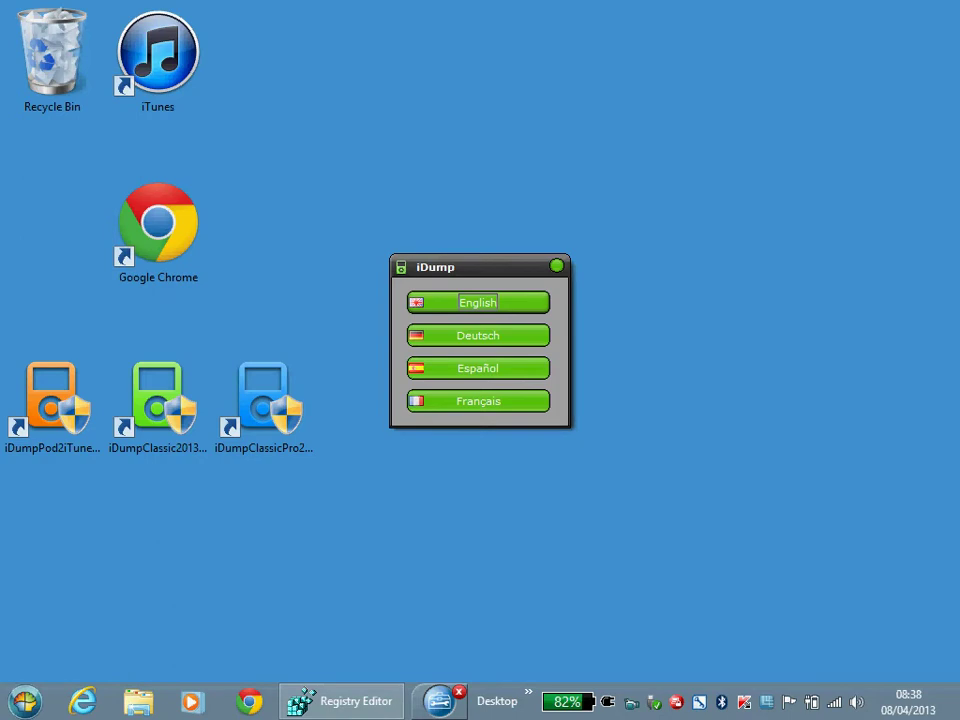
click(478, 303)
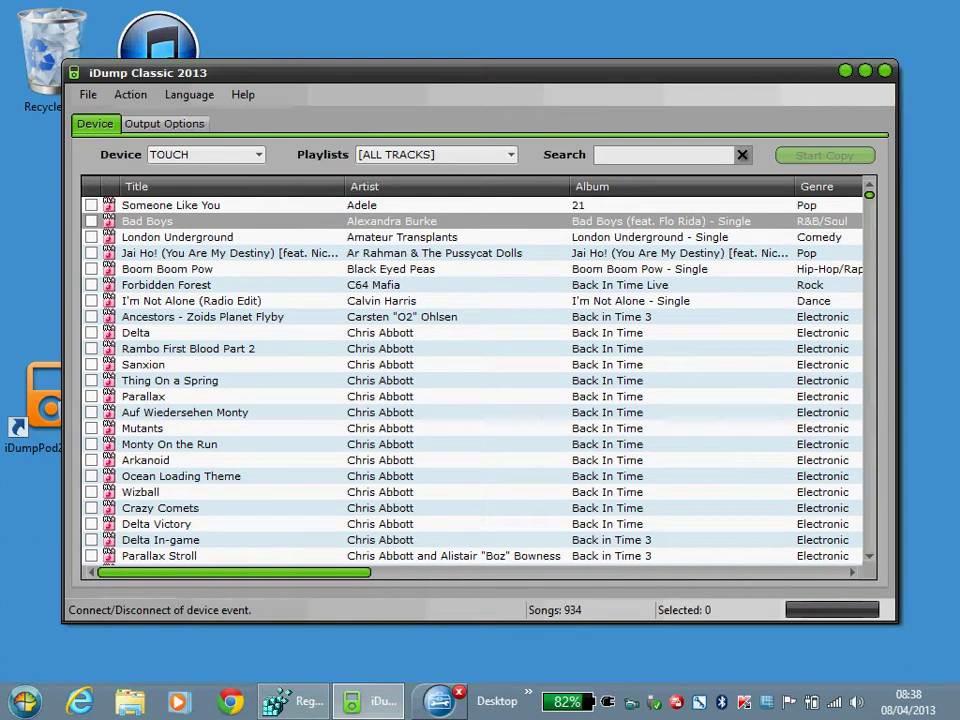
click(258, 154)
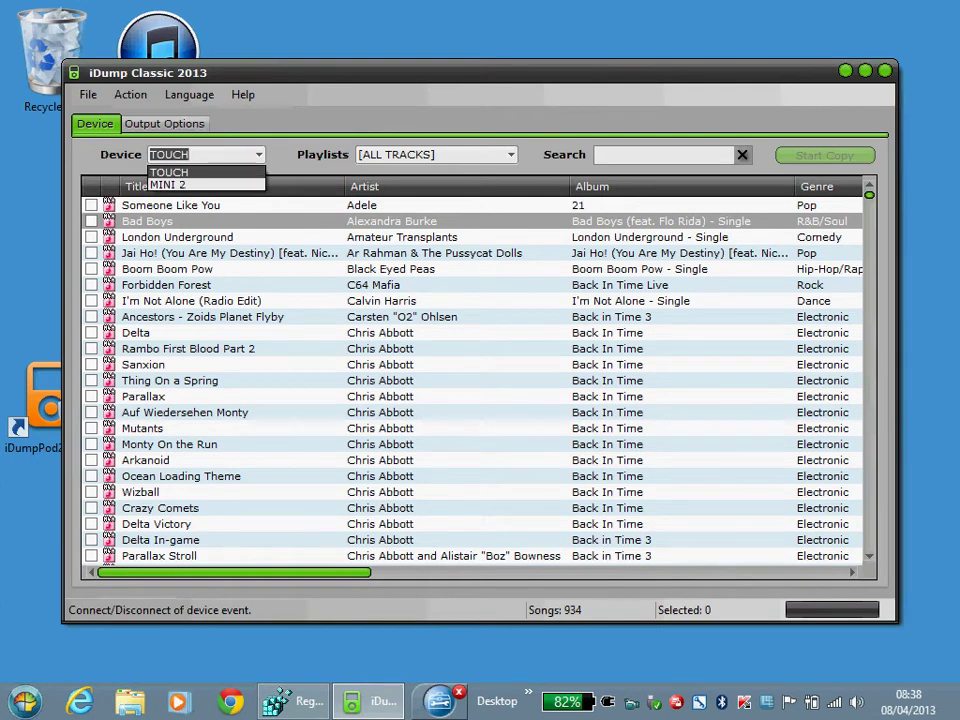
key(Escape)
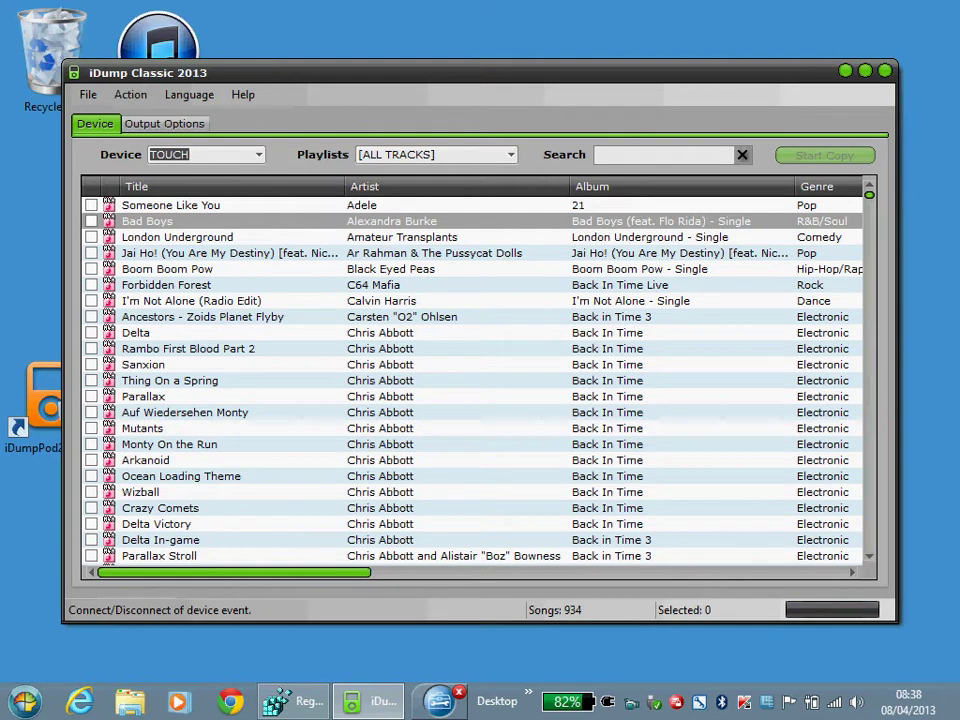
key(alt)
key(Down)
key(Right)
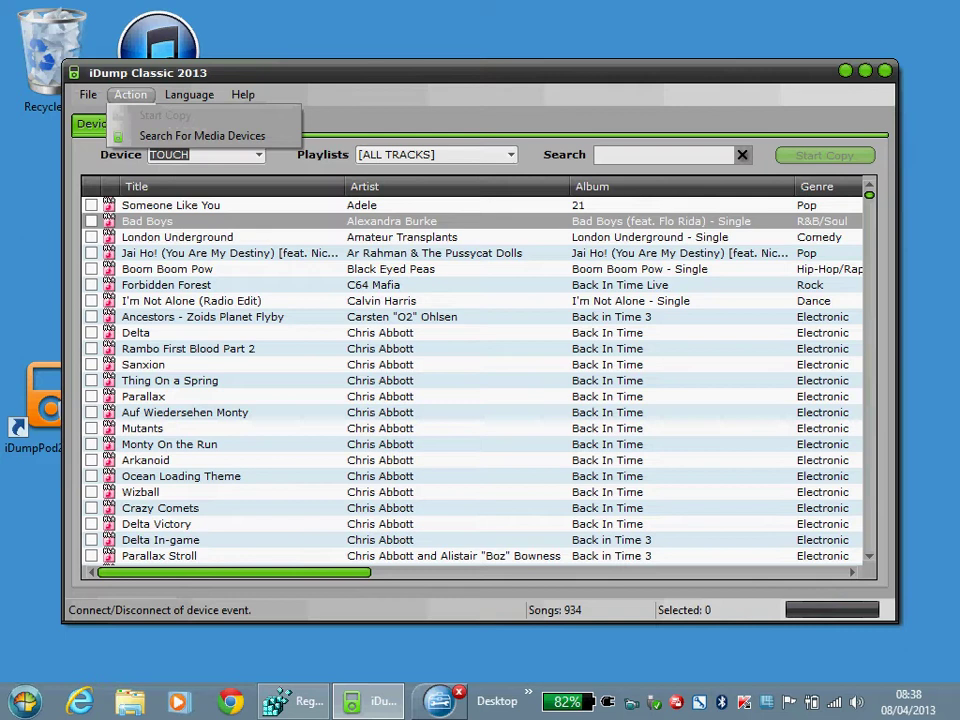
key(Down)
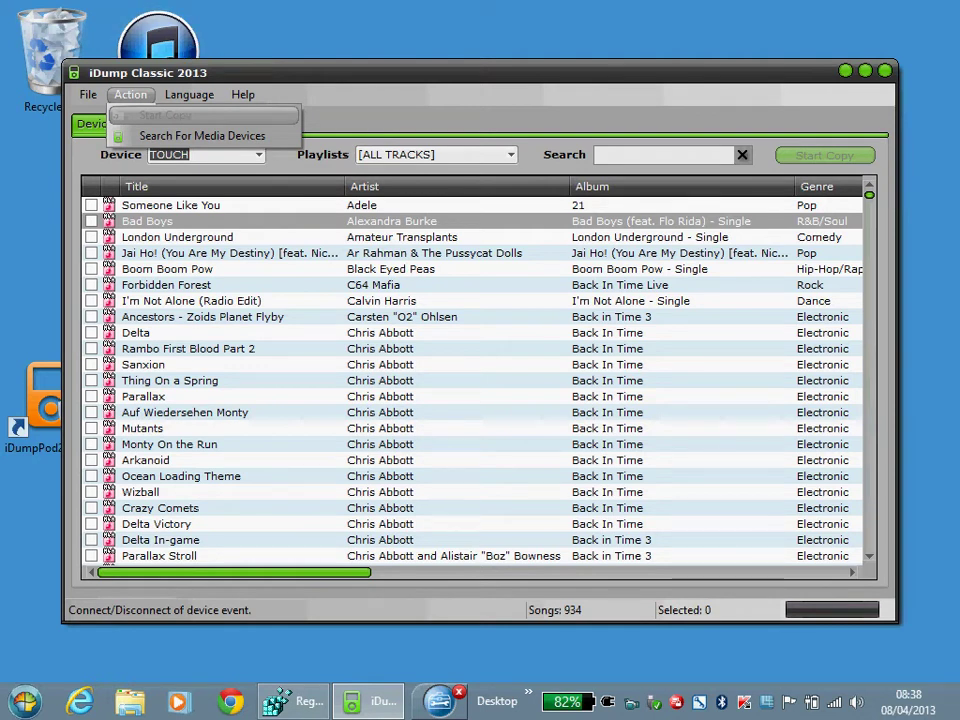
key(Right)
key(Left)
key(Down)
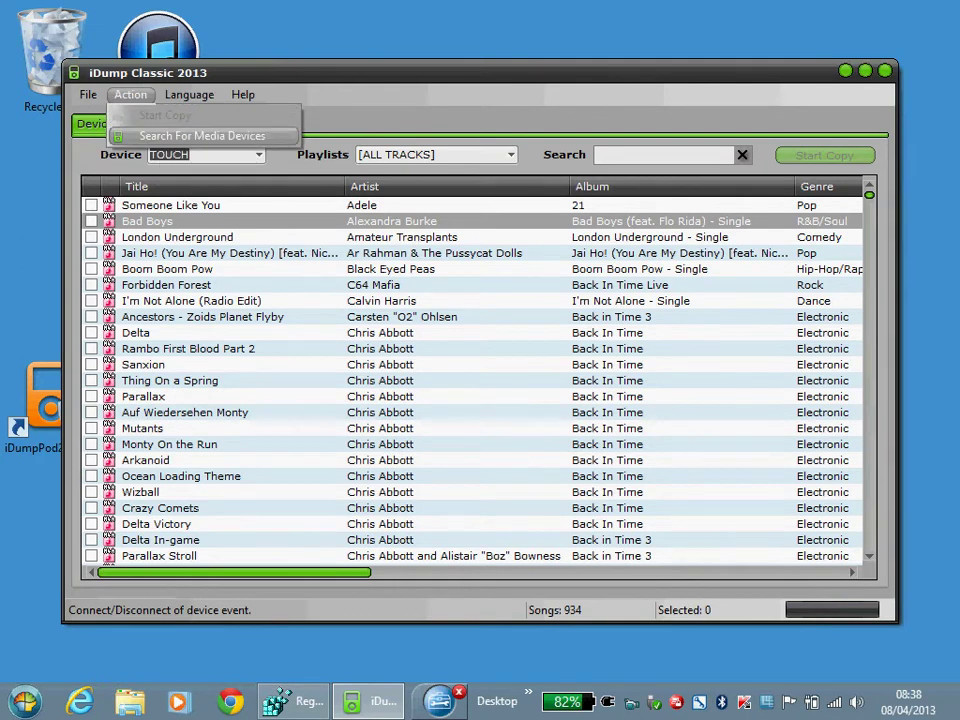
key(Right)
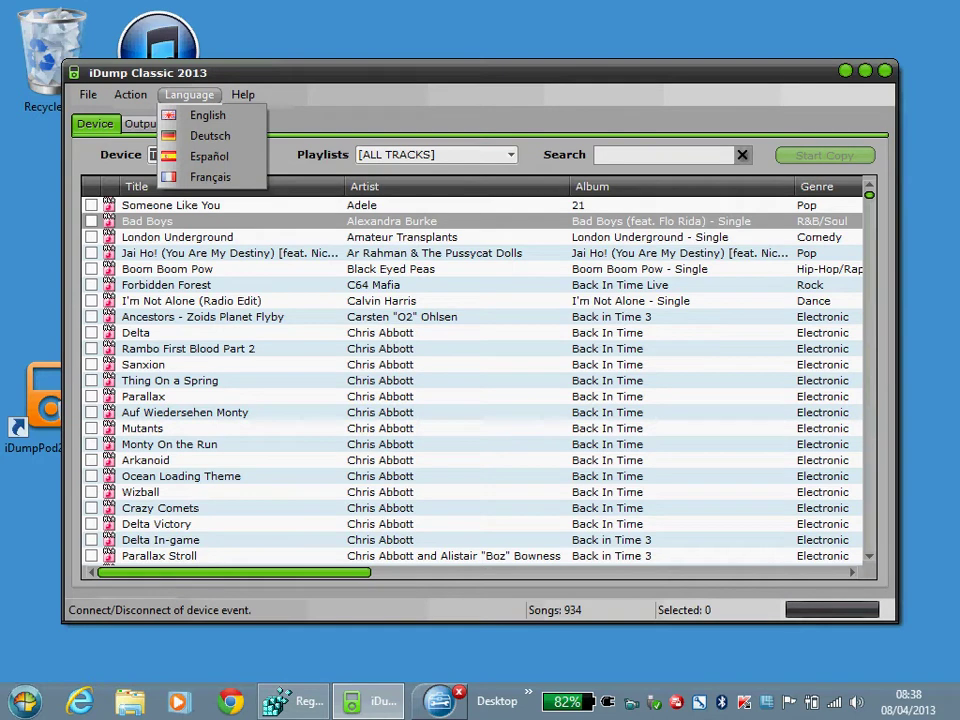
key(Right)
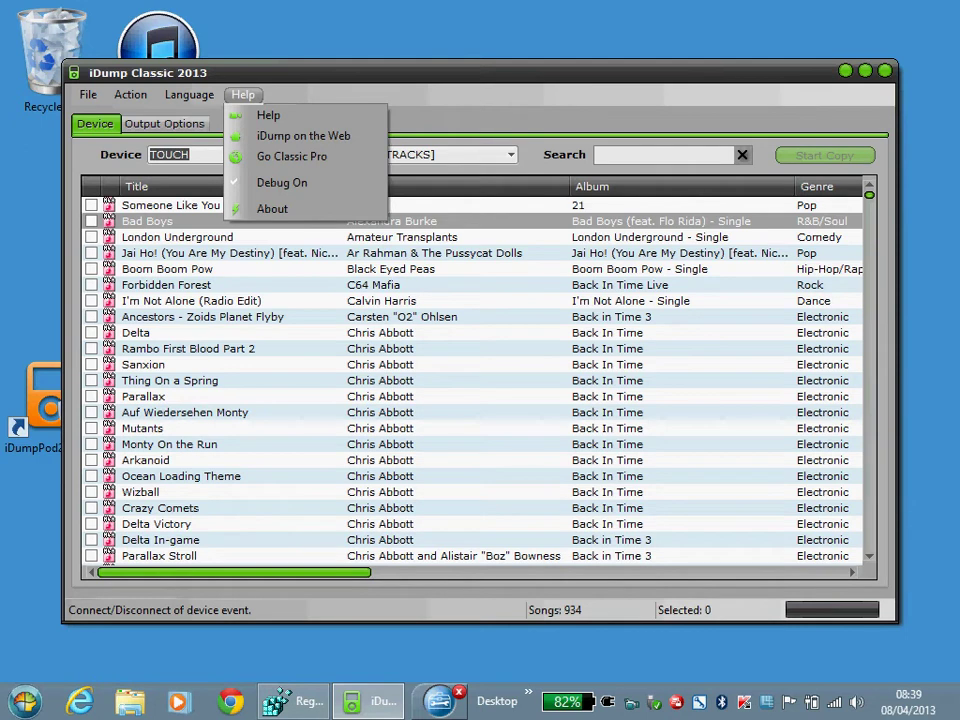
key(Escape)
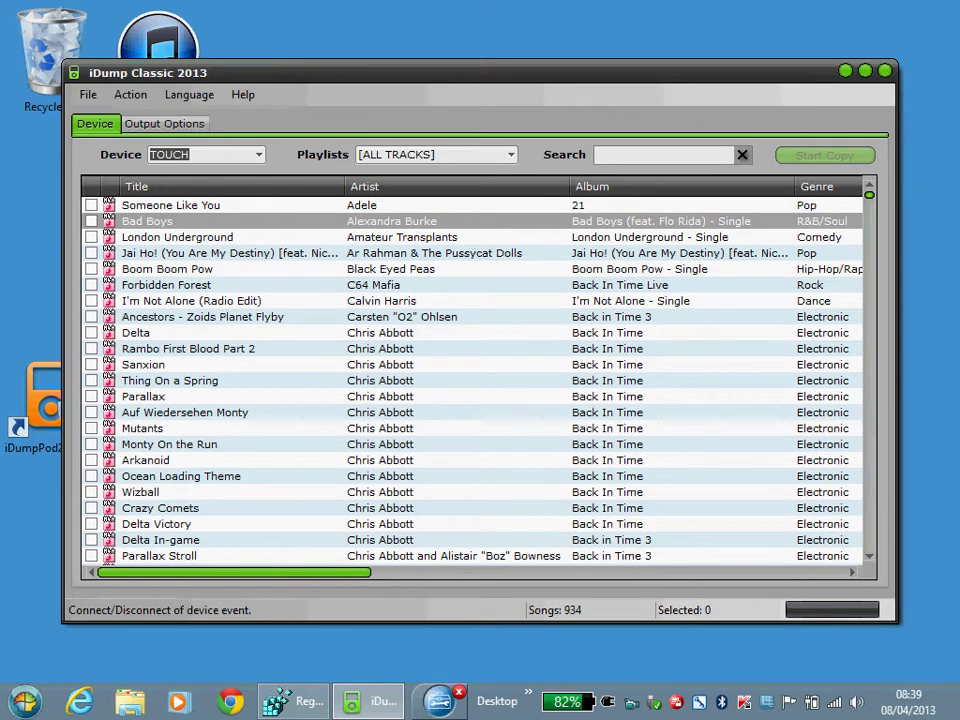
- Show only the Pink Floyd playlist of the TOUCH device, and return to [ALL TRACKS]
key(alt+Down)
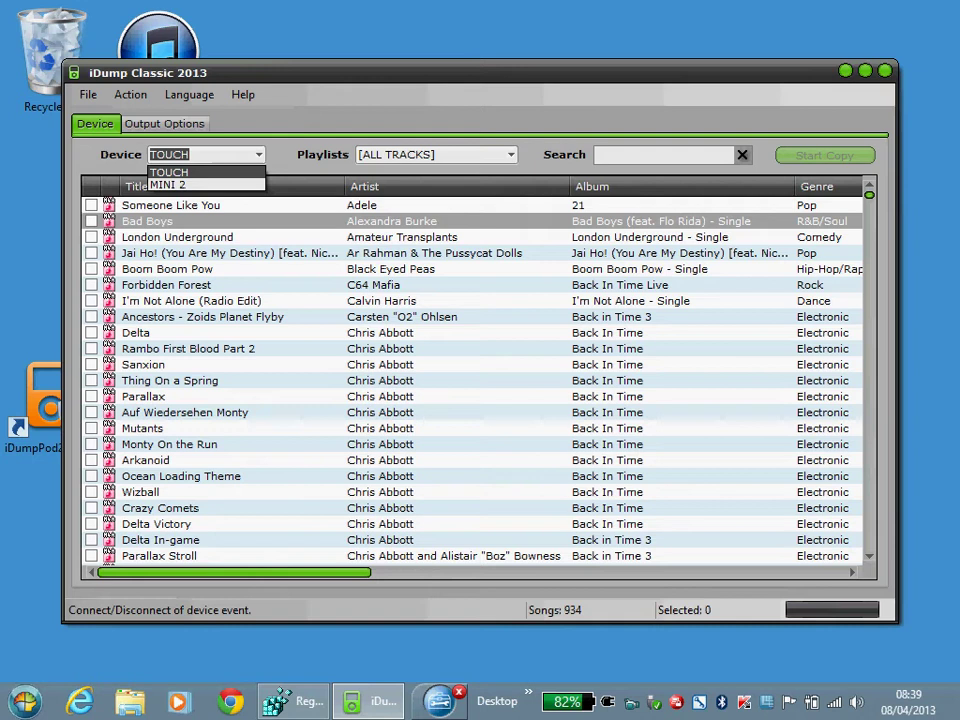
click(169, 172)
click(510, 154)
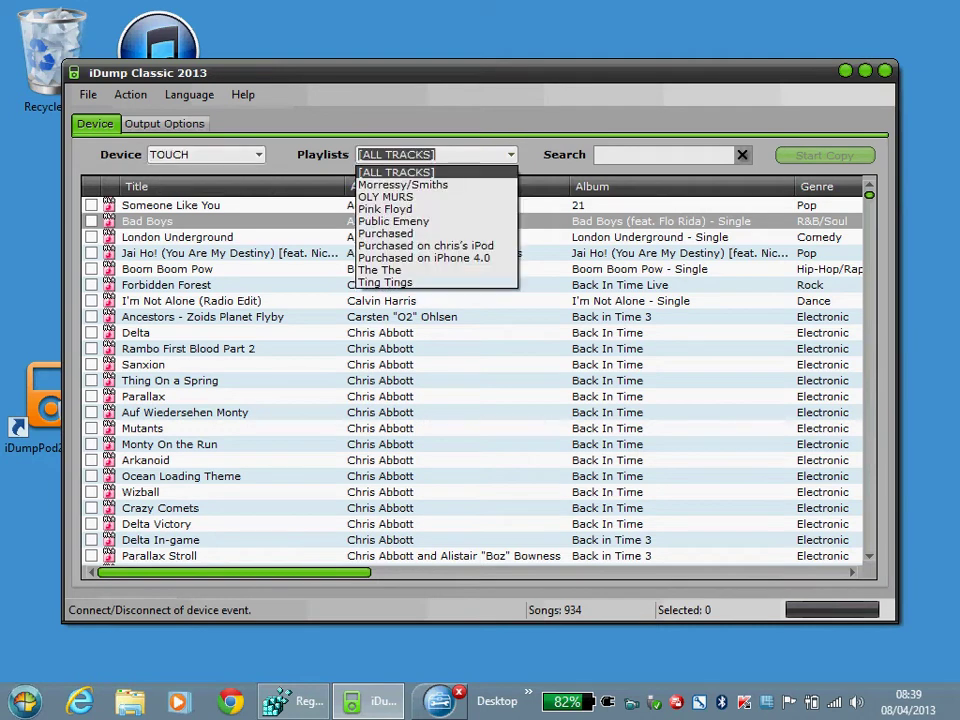
key(Down)
key(Up)
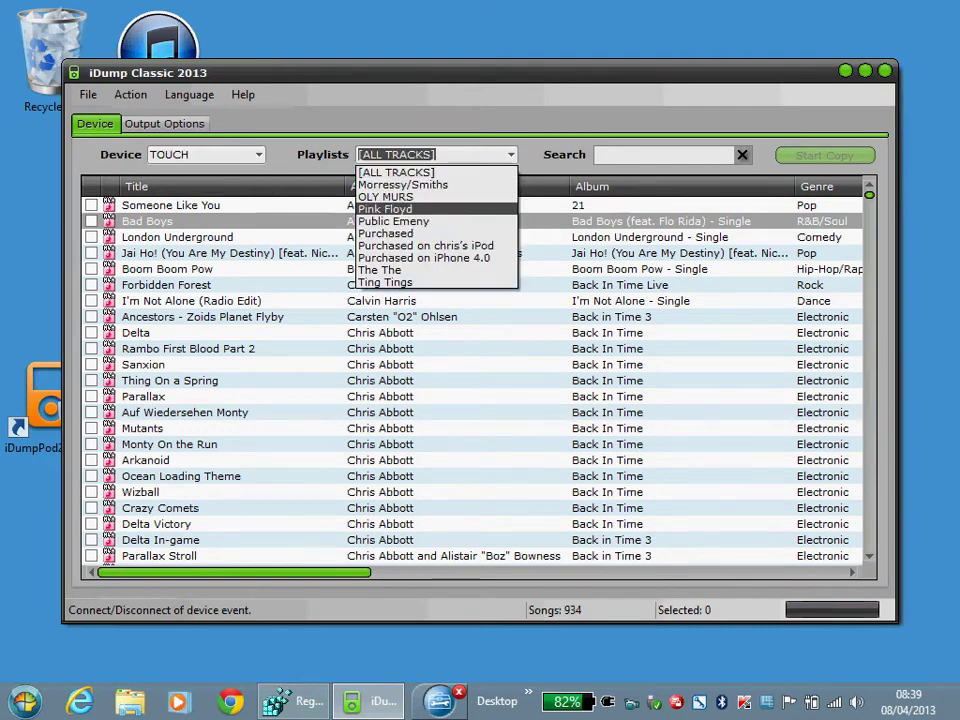
key(Return)
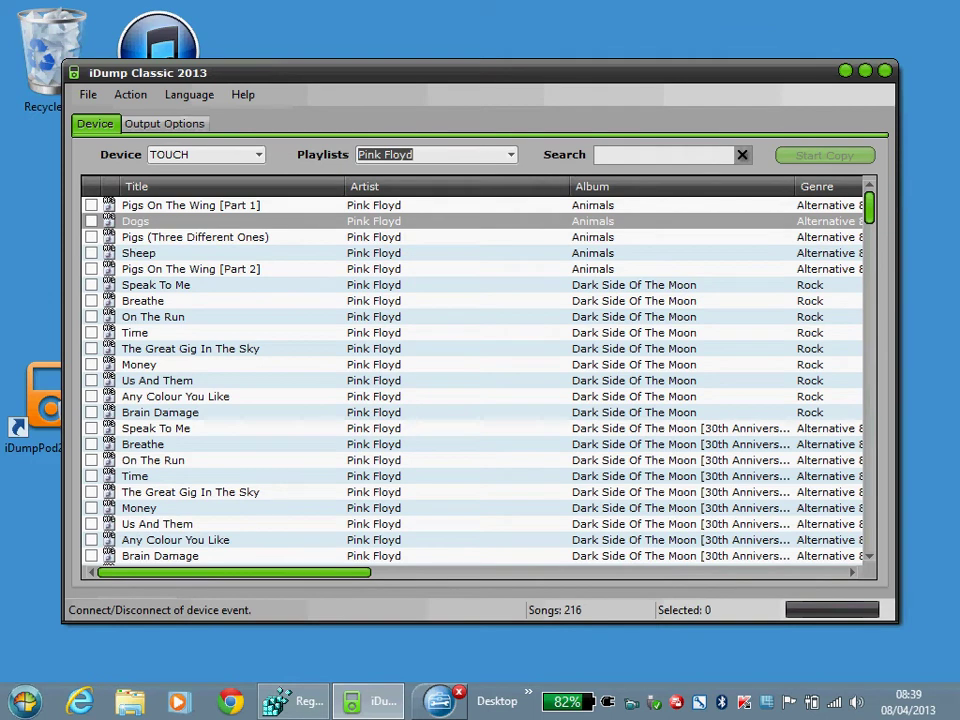
key(alt+Down)
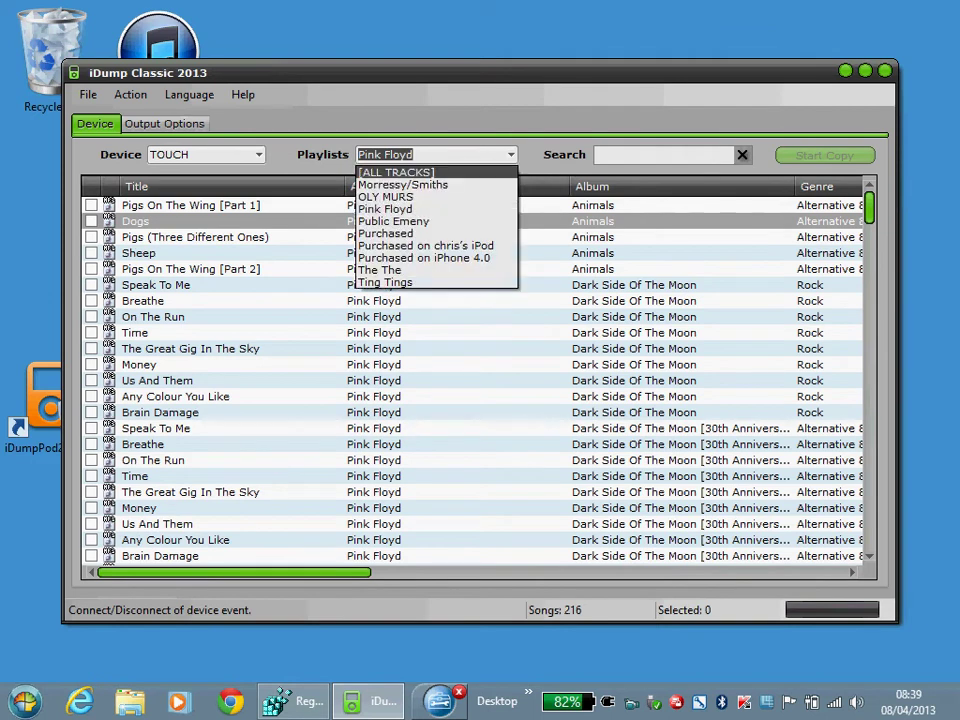
key(Return)
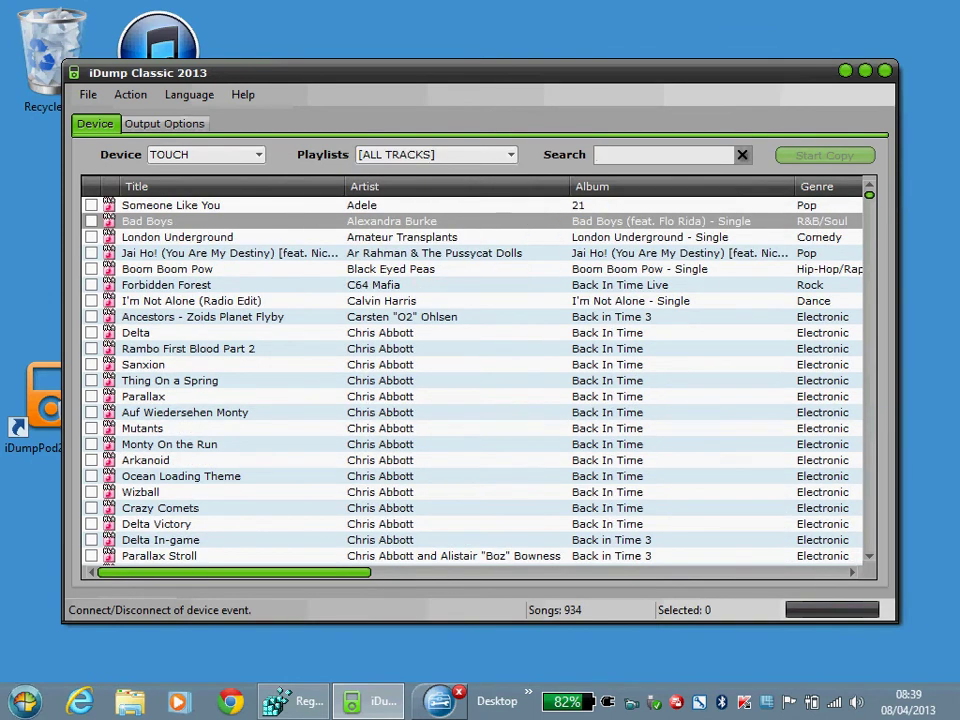
- Search the track list for "the the" and clear the search
text(the)
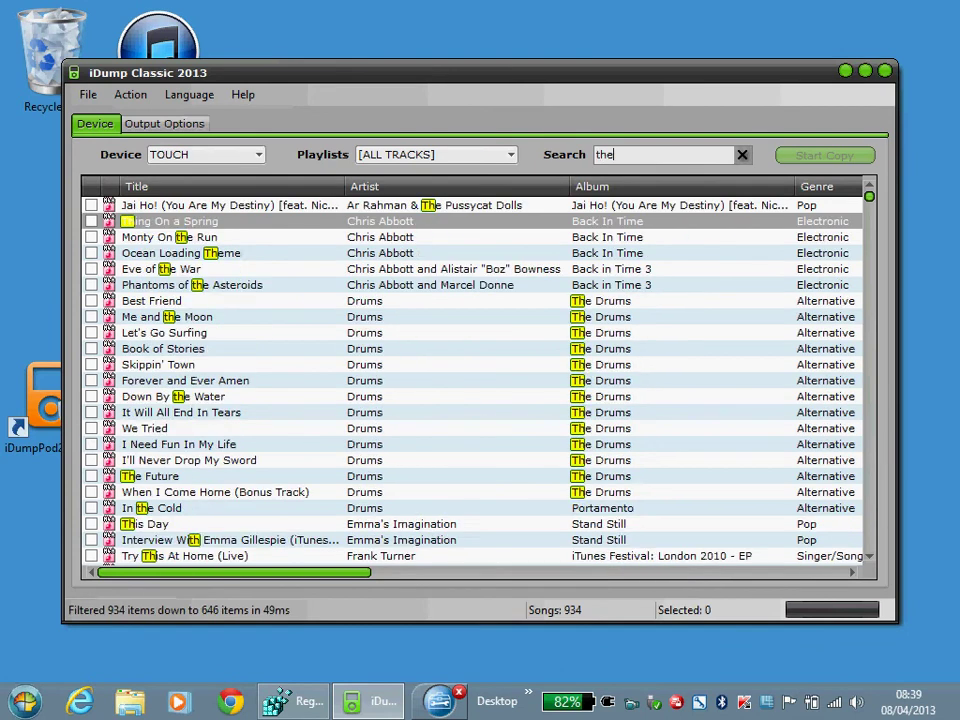
text( the)
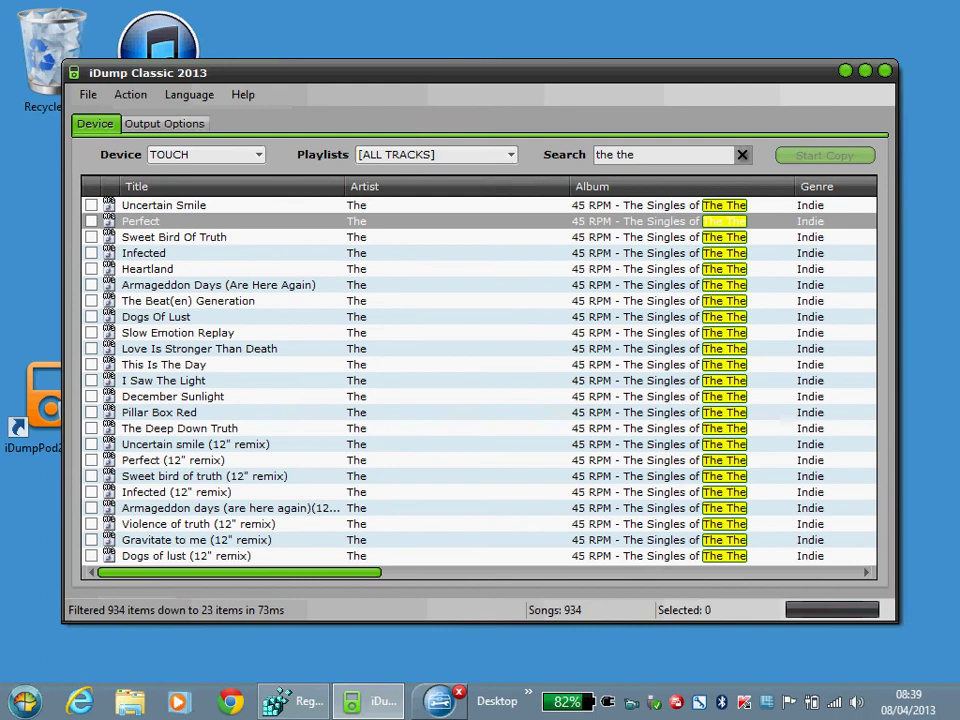
click(743, 155)
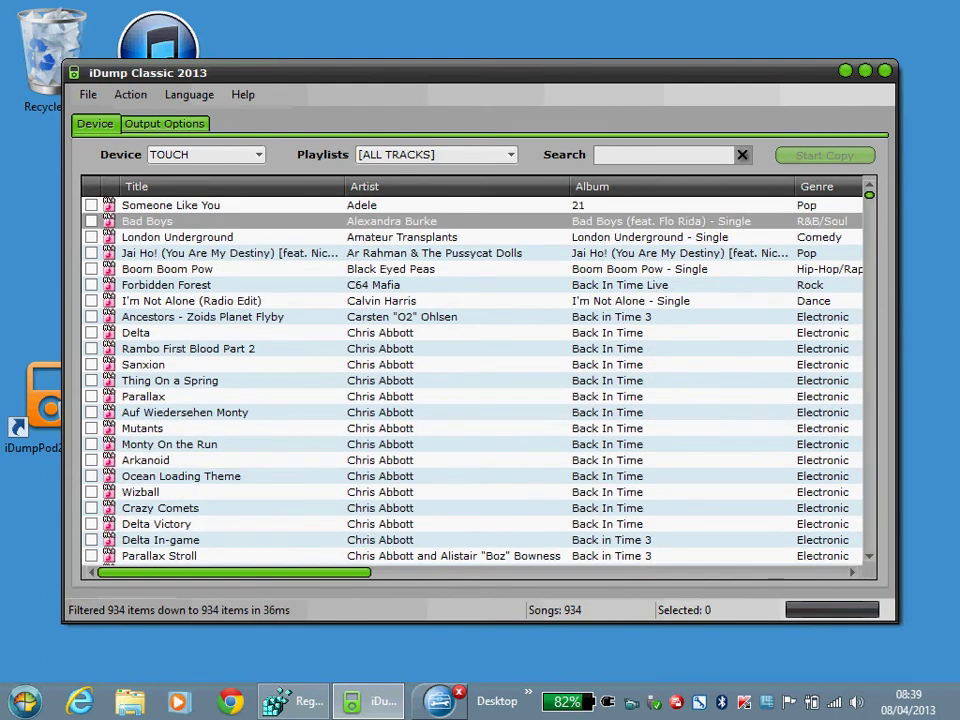
- Set the file output format in the output options to %t, so files are named by title only
click(164, 123)
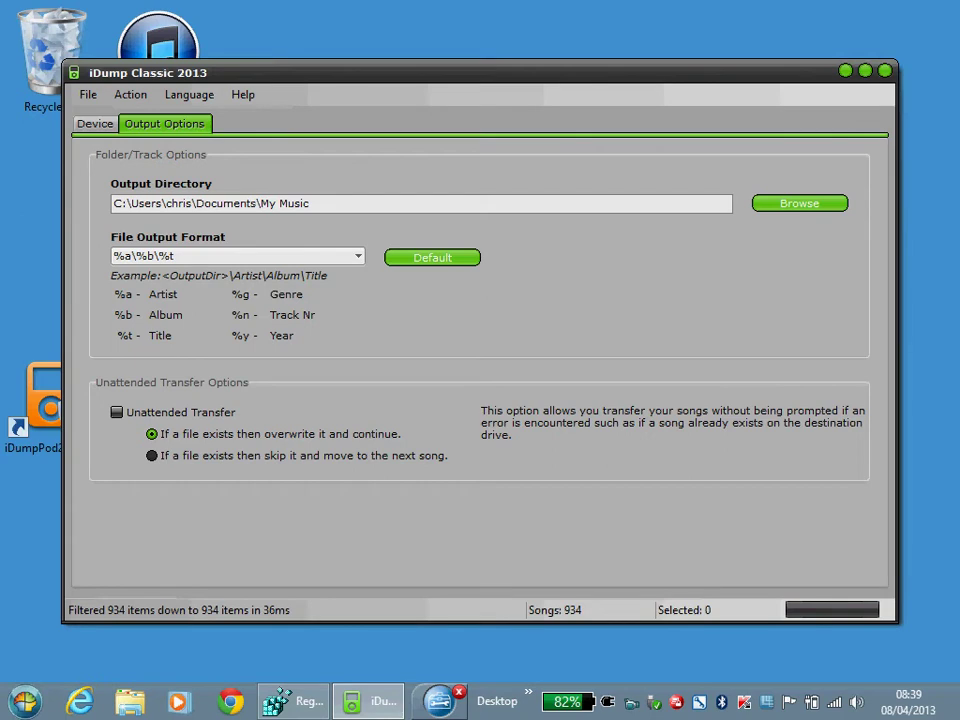
click(357, 256)
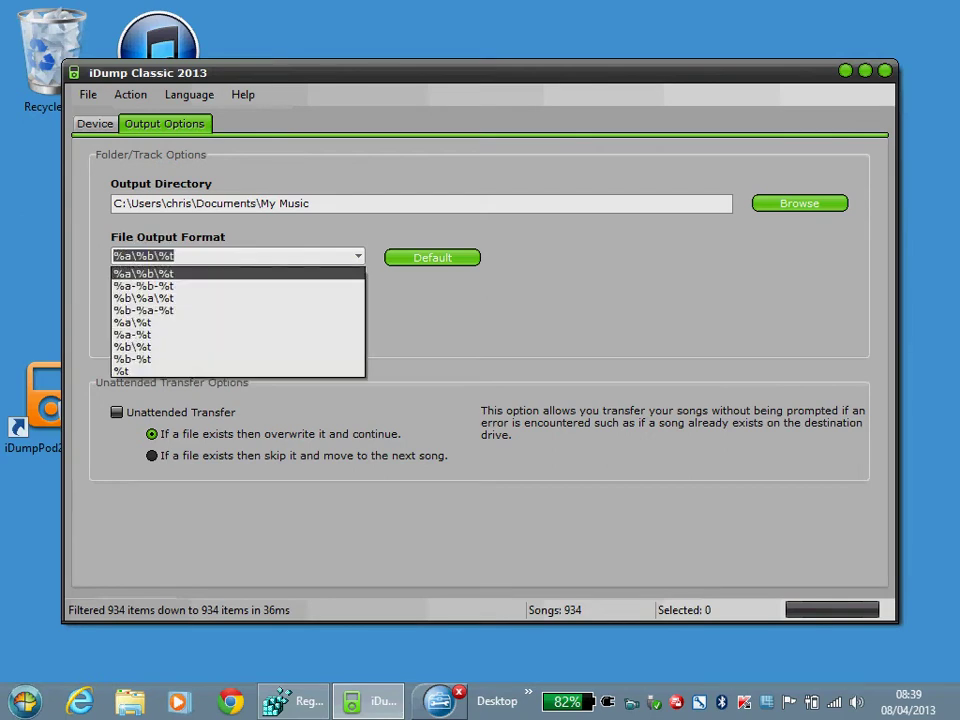
key(Down)
key(Down)
key(Down)
key(Down)
key(Down)
key(Down)
key(Down)
key(Down)
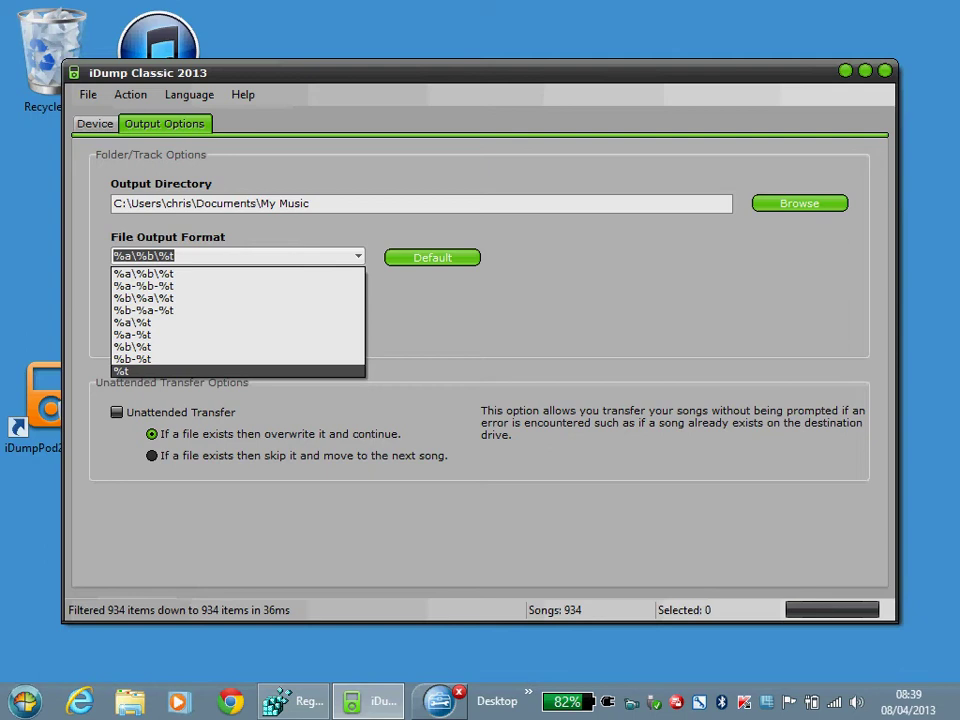
key(Return)
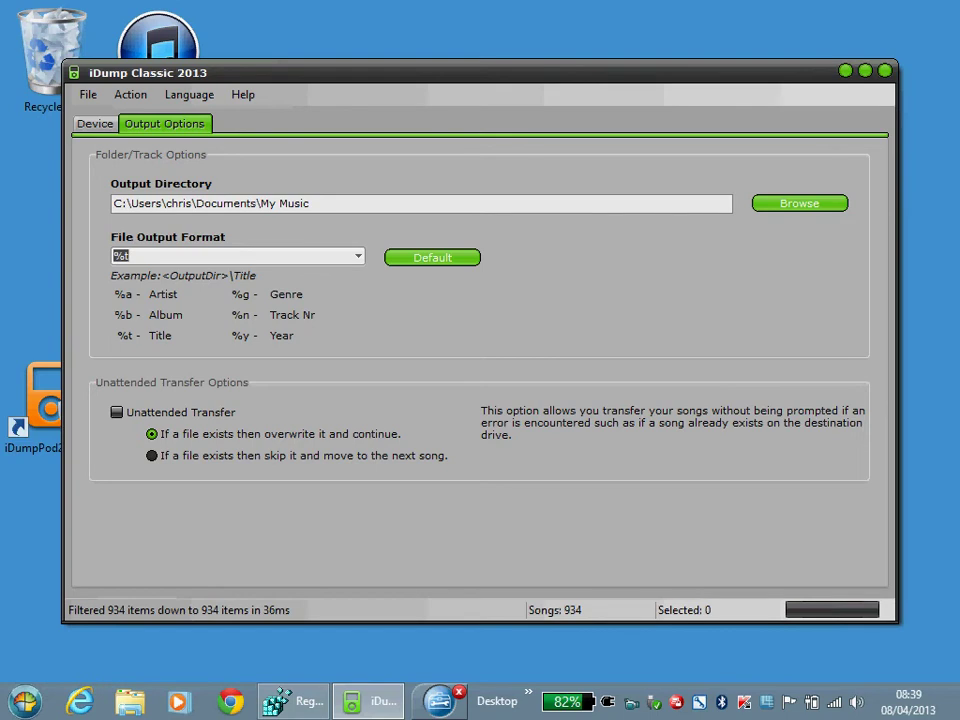
- Set the file output format back to %a\%b\%t, and switch Unattended Transfer on and off again
click(357, 256)
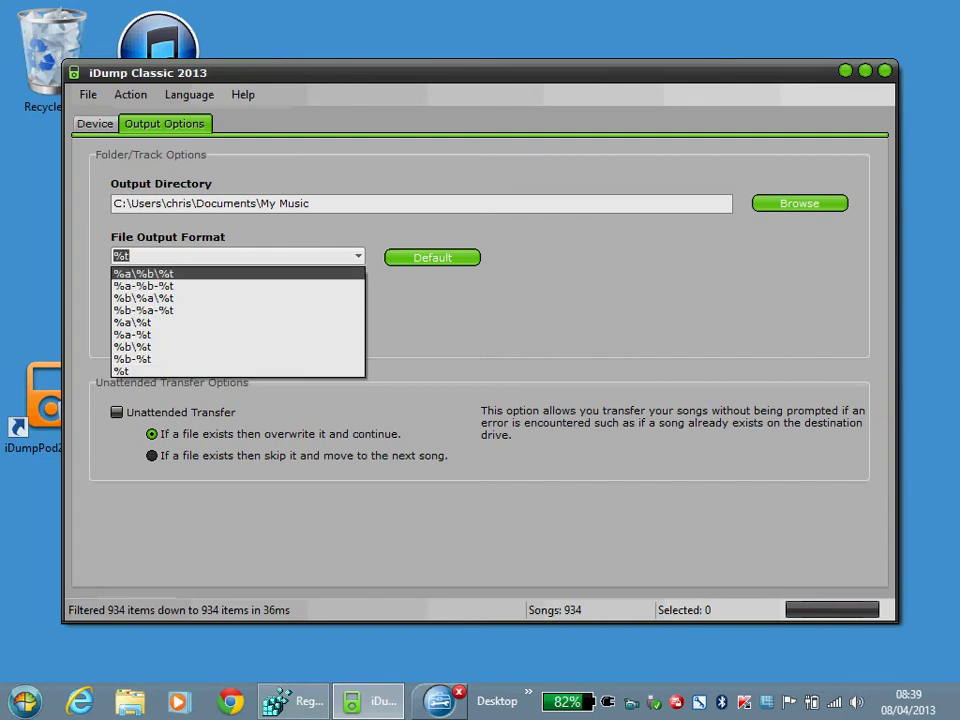
key(Return)
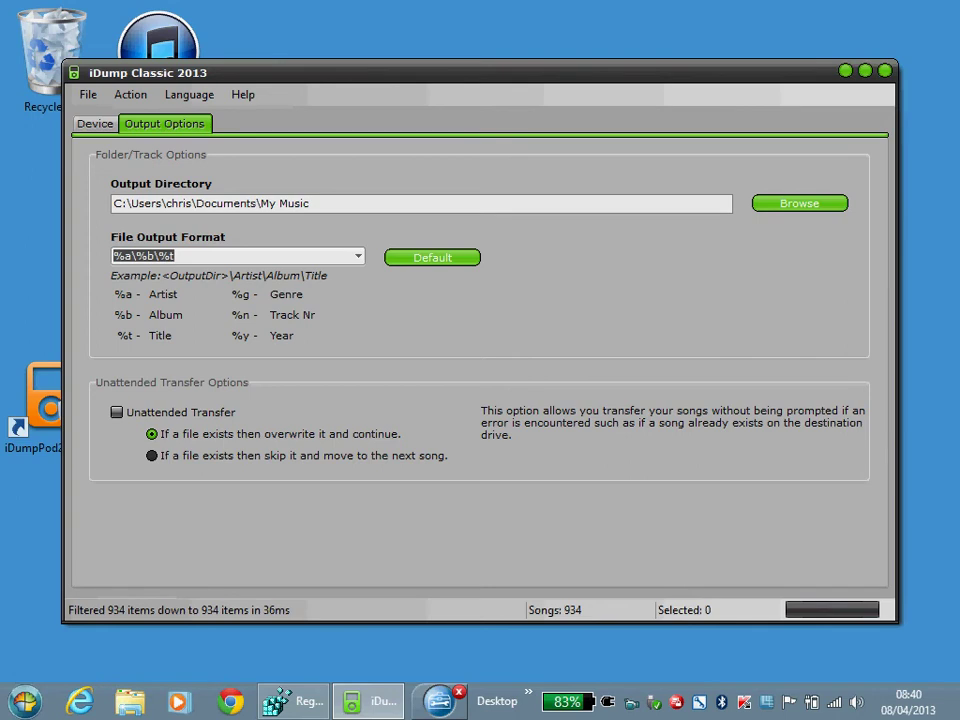
click(117, 412)
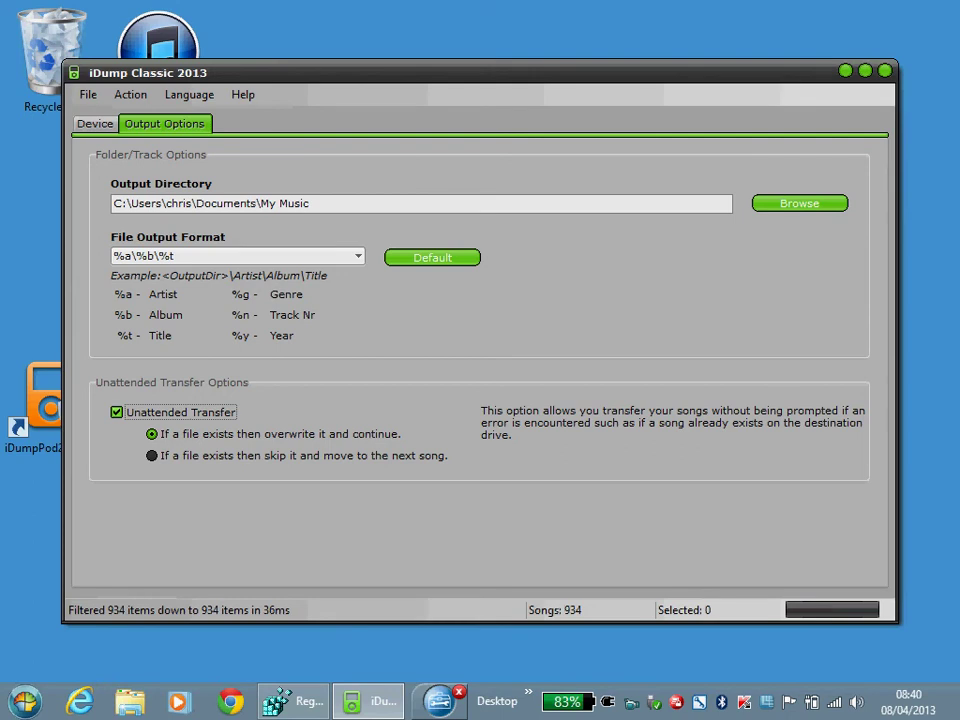
click(117, 412)
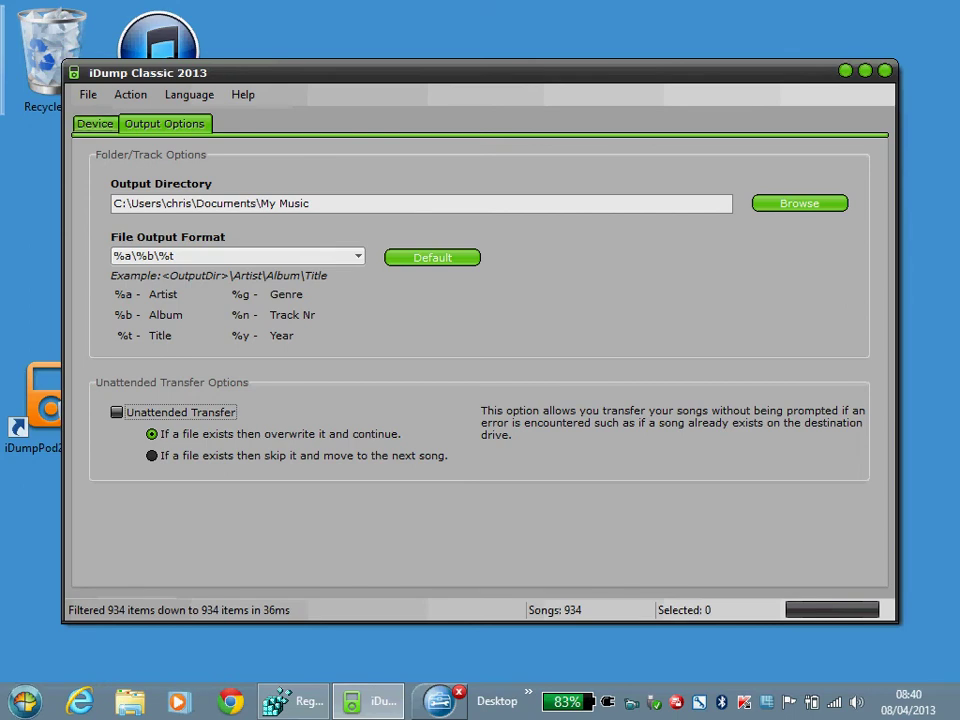
- Return to the device's track list and check the block of tracks from Wizball through Parallax for copying
click(95, 123)
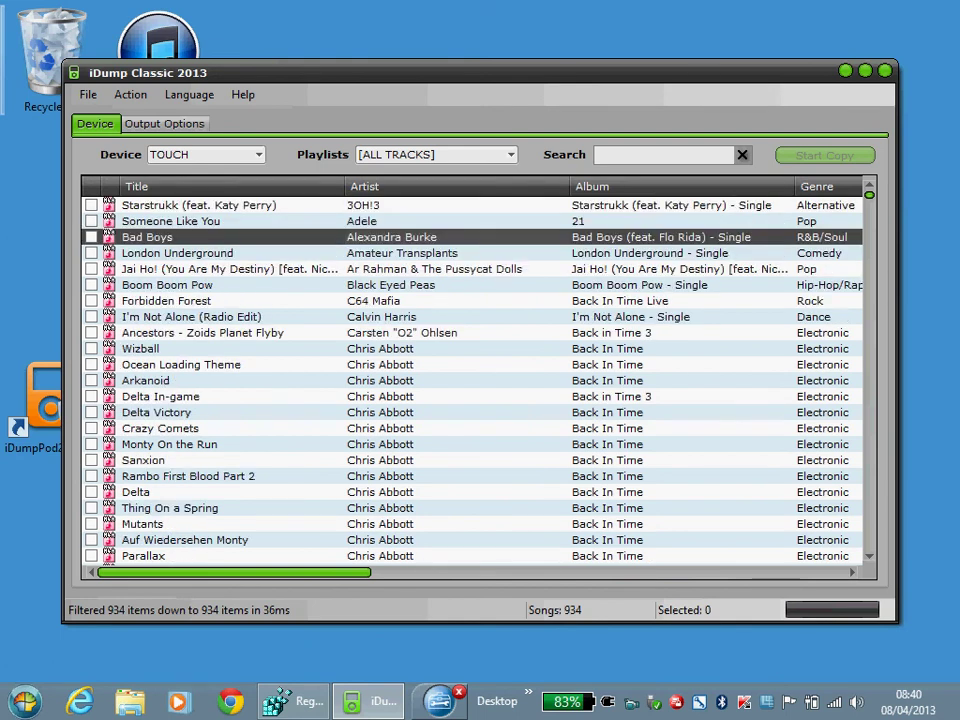
click(140, 349)
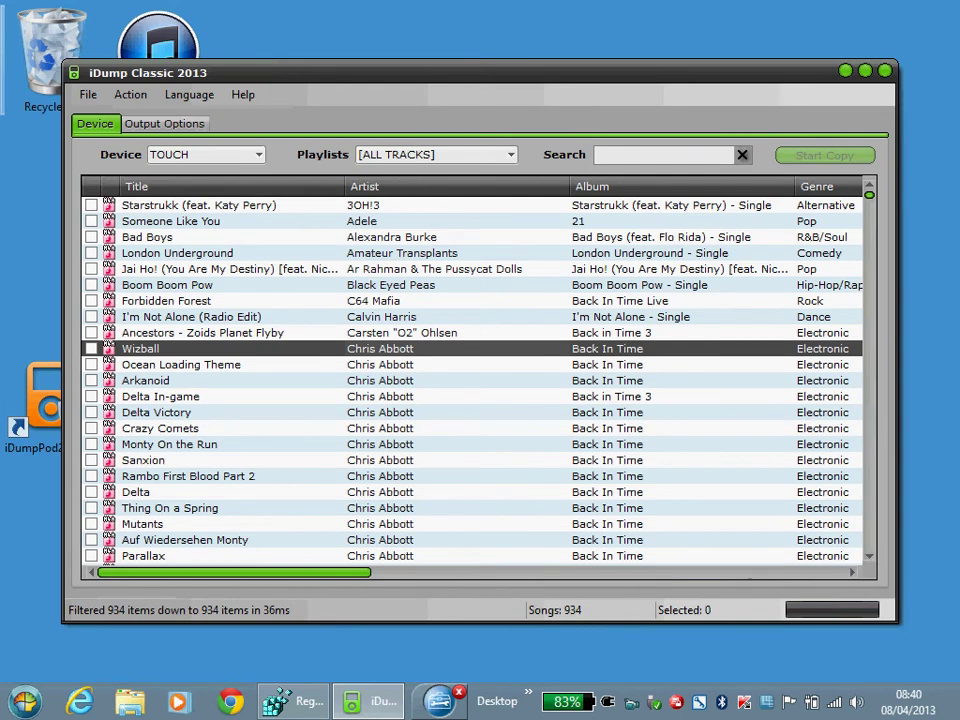
shift+click(140, 556)
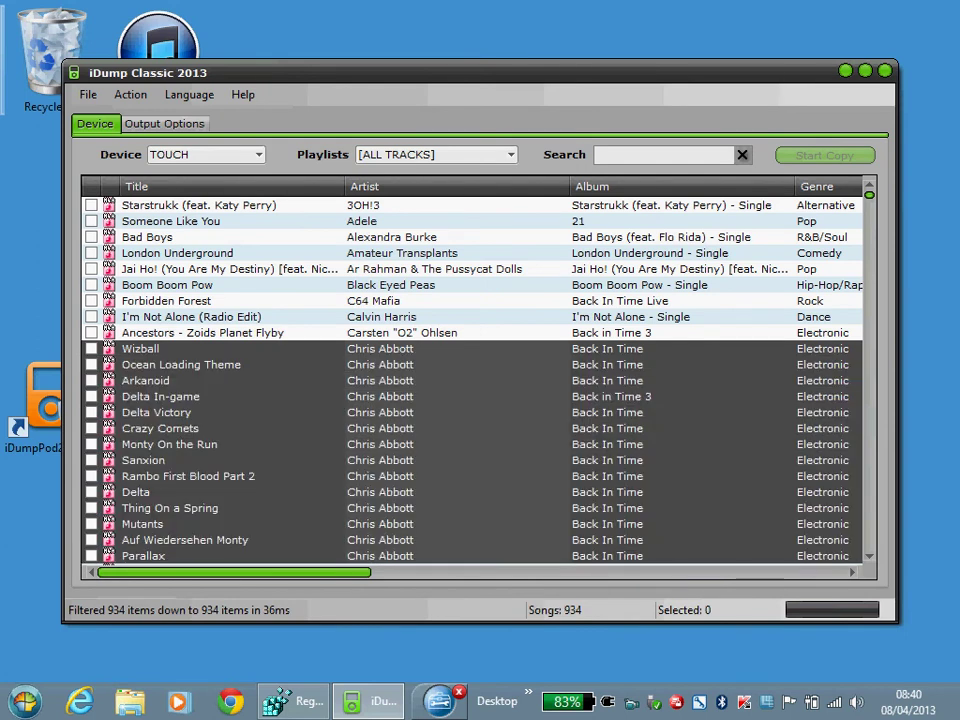
right_click(166, 378)
click(211, 386)
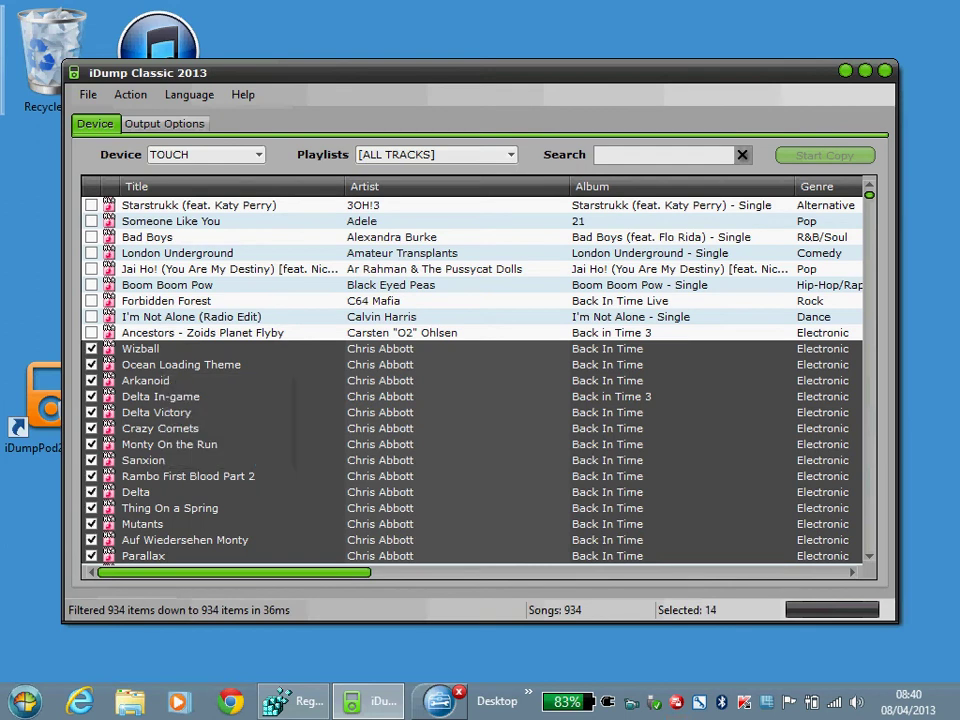
- Uncheck all tracks in the device list, check all of them, and uncheck all of them again
right_click(187, 381)
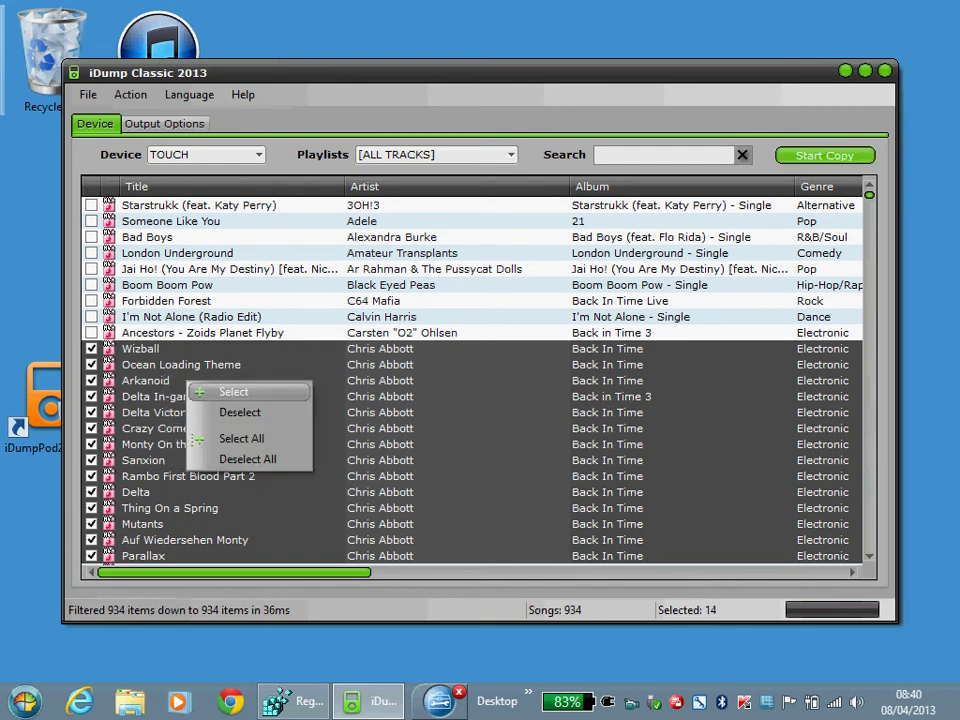
click(247, 459)
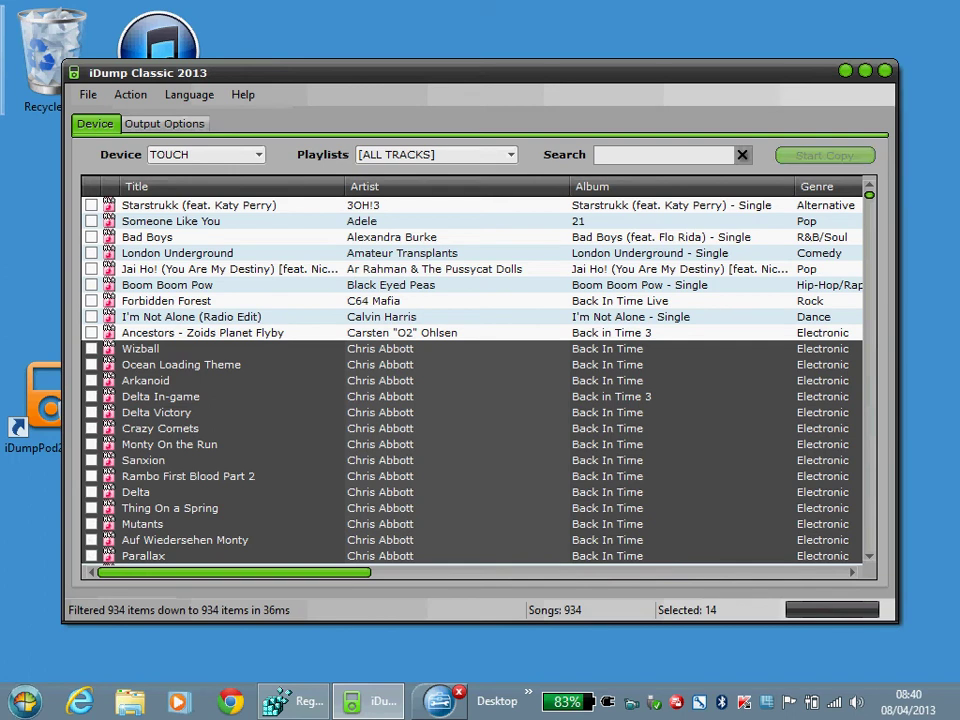
right_click(255, 380)
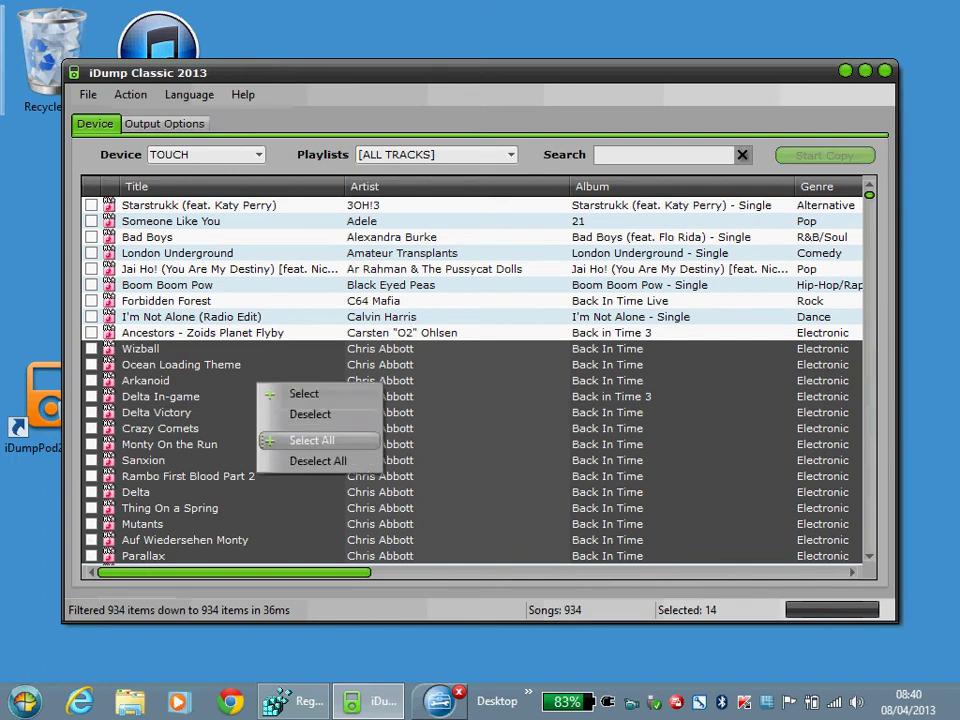
click(290, 437)
right_click(306, 446)
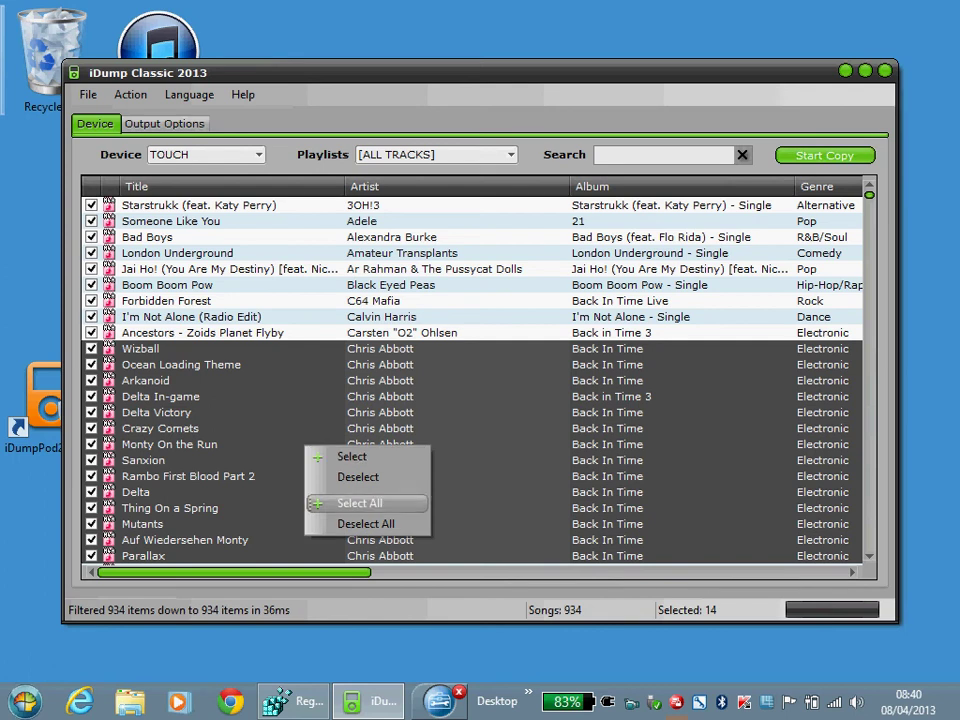
click(345, 521)
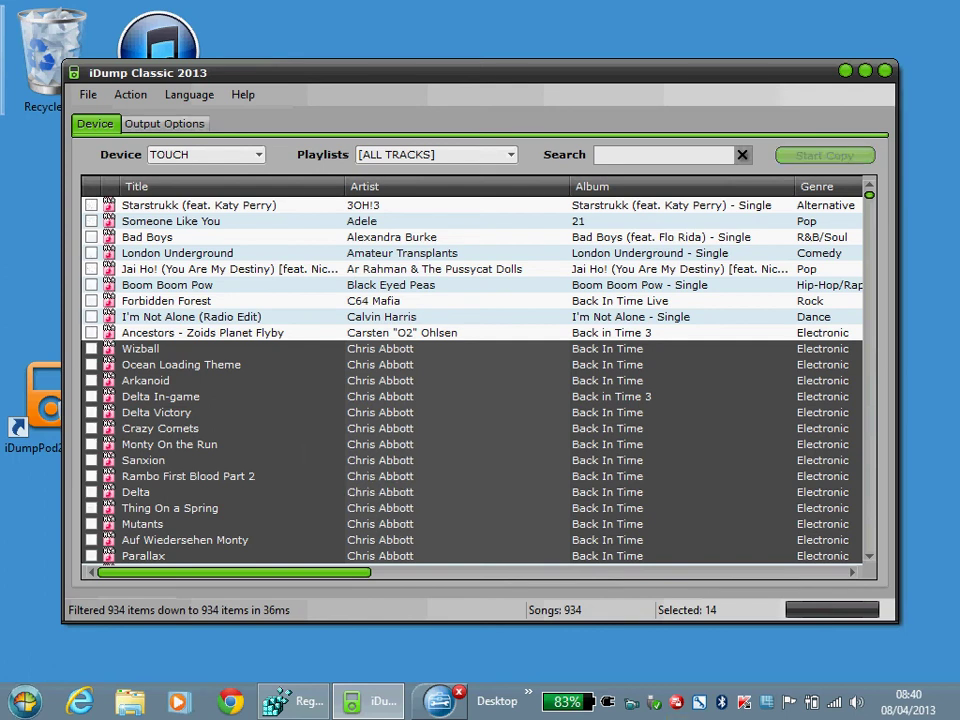
- Check the highlighted block of tracks from Wizball through Parallax and start copying them to the computer
right_click(213, 388)
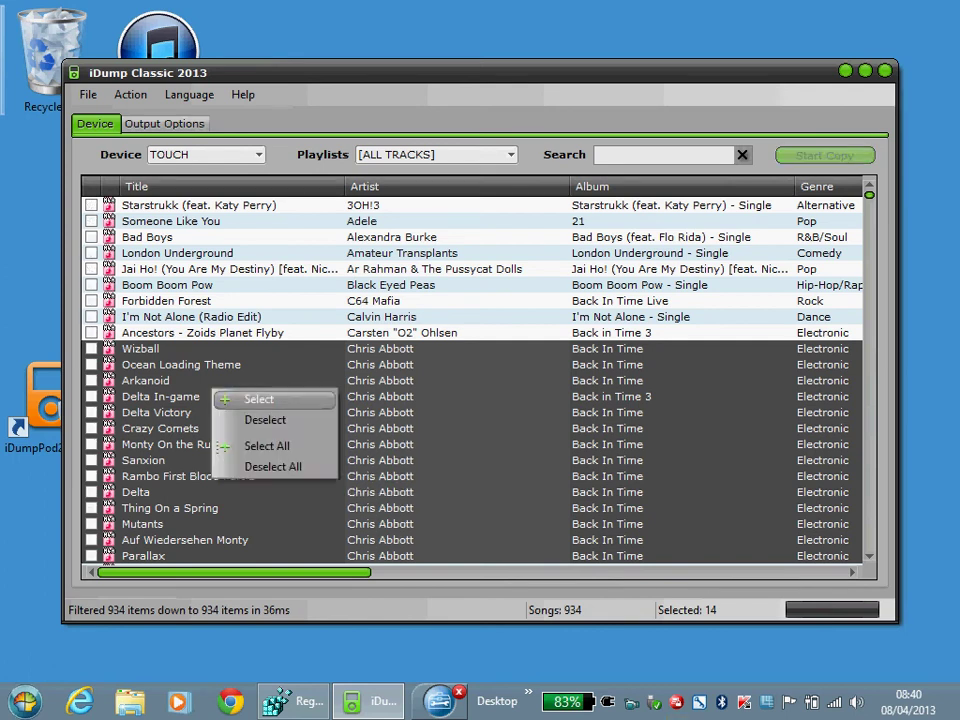
click(242, 399)
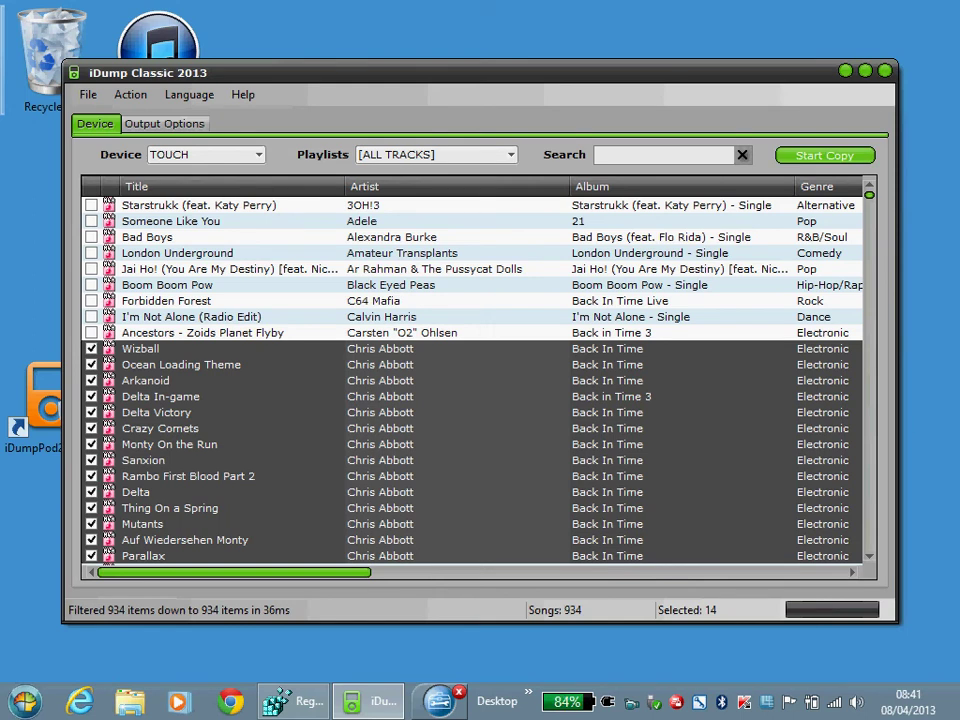
scroll(470, 380, down, 3)
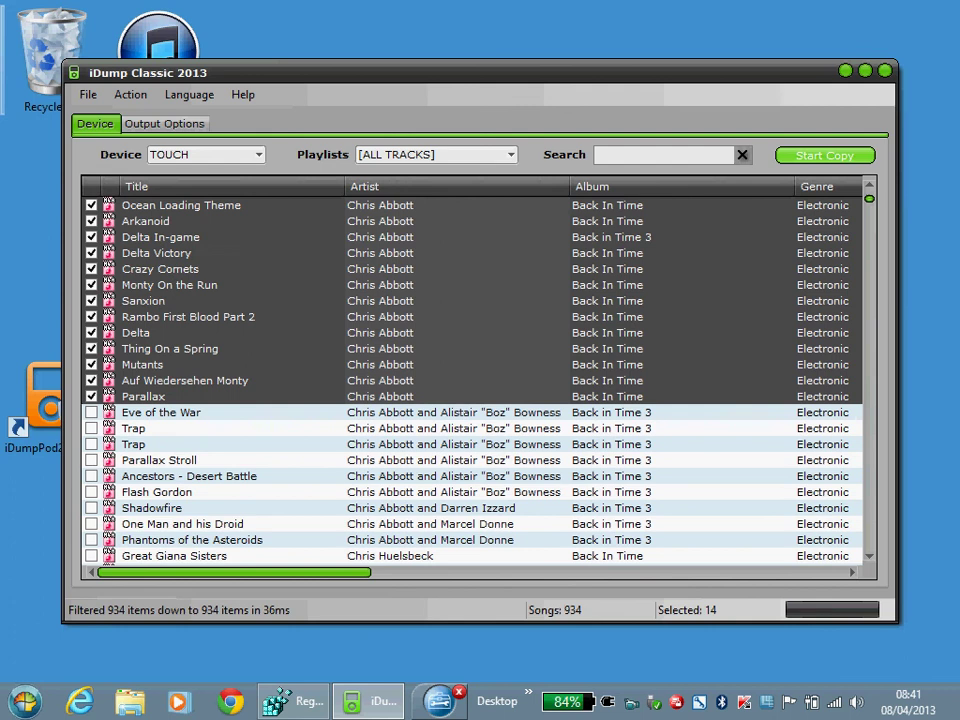
click(825, 155)
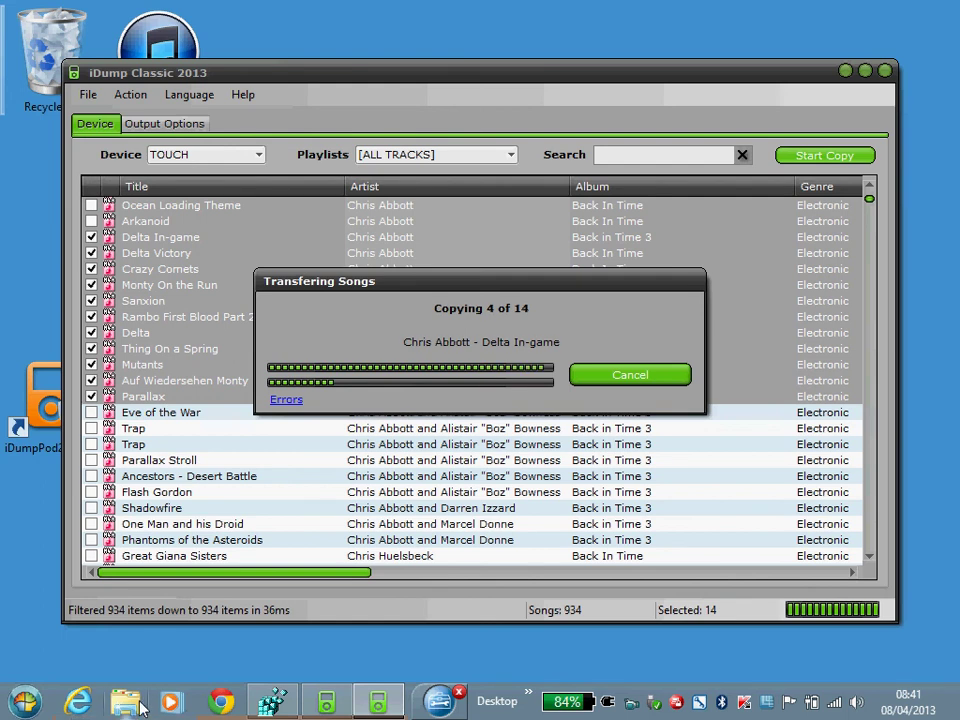
- Switch to File Explorer and open the Music library to find the copied songs
click(125, 701)
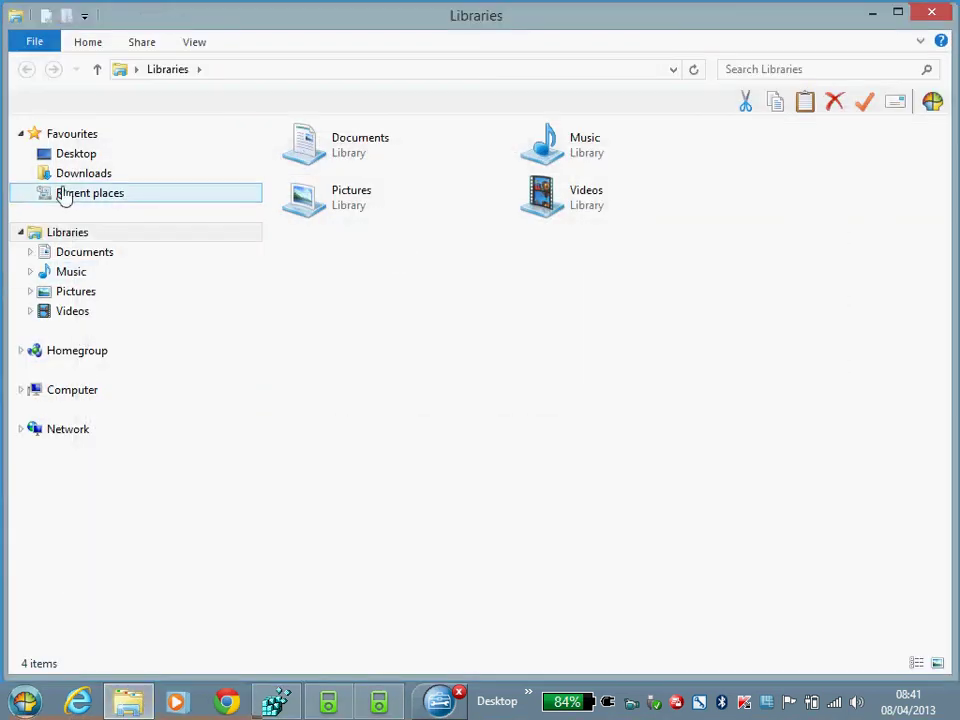
click(90, 274)
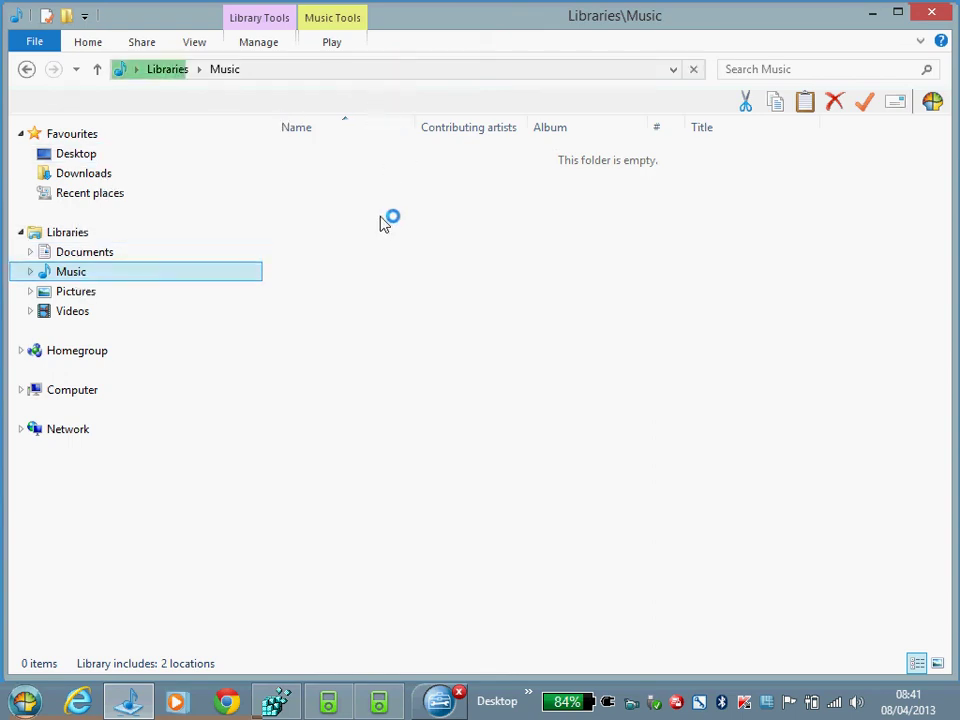
click(68, 254)
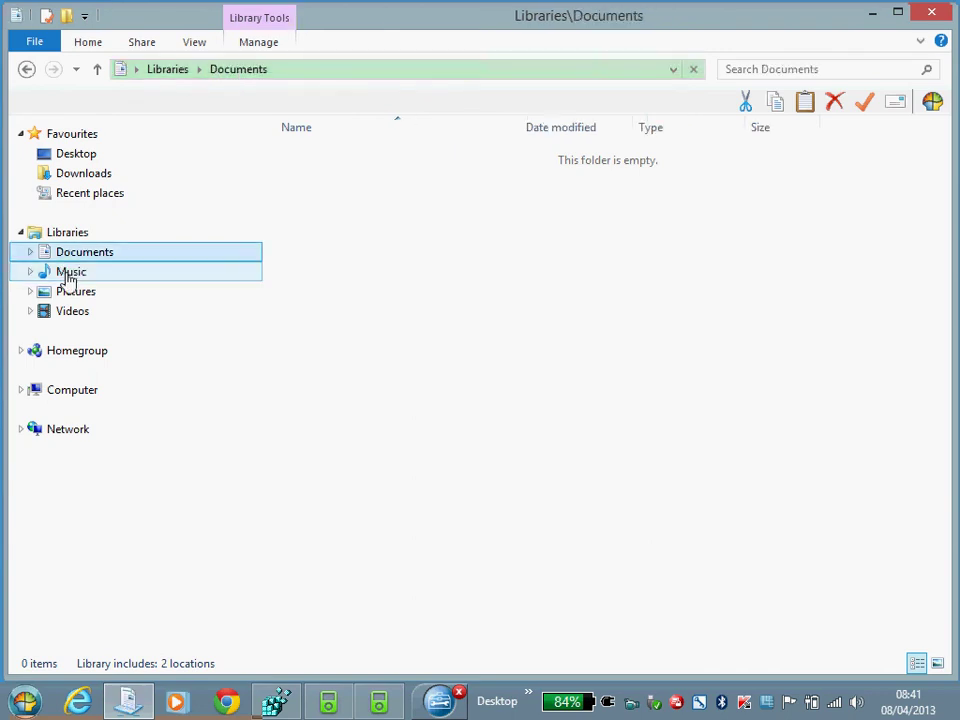
click(68, 276)
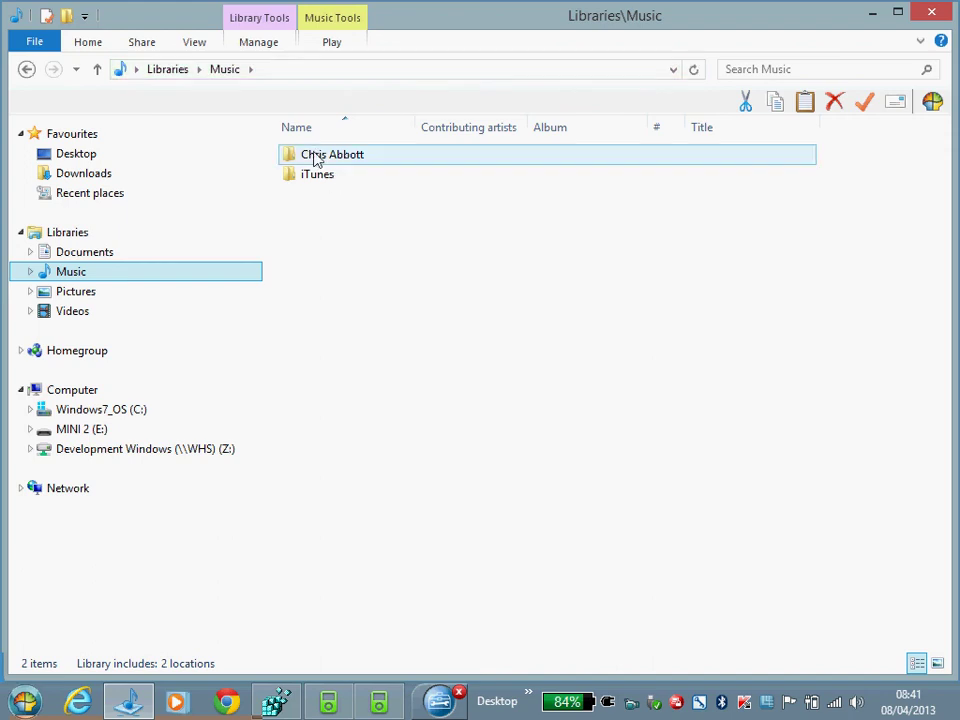
- Open the copied artist's folder and examine the song files in its Back in Time 3 and Back In Time album folders
click(315, 158)
double_click(316, 158)
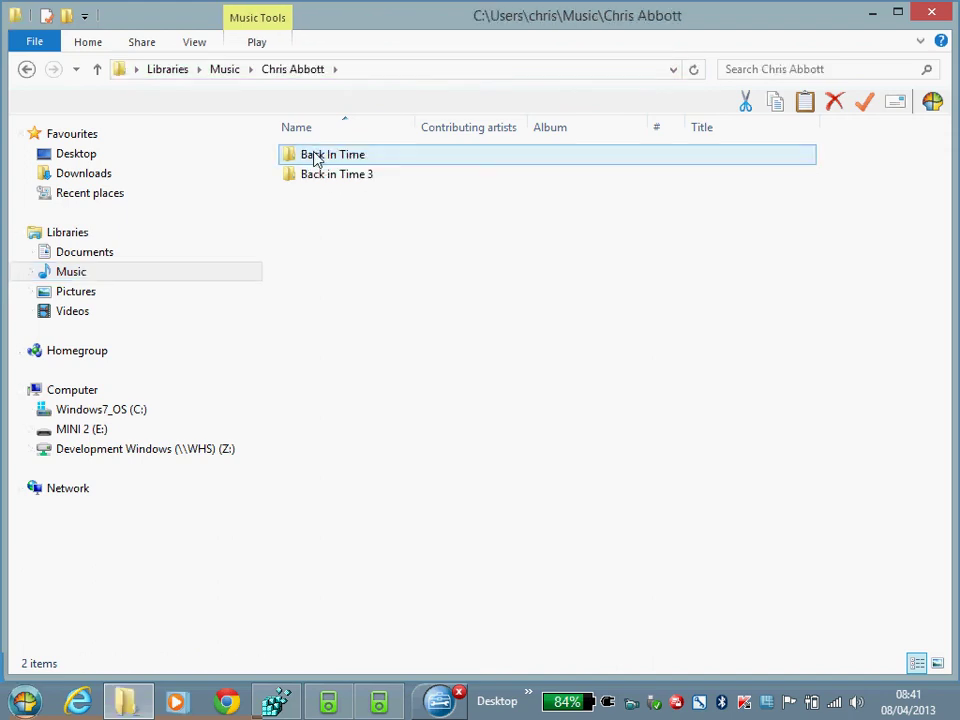
double_click(315, 176)
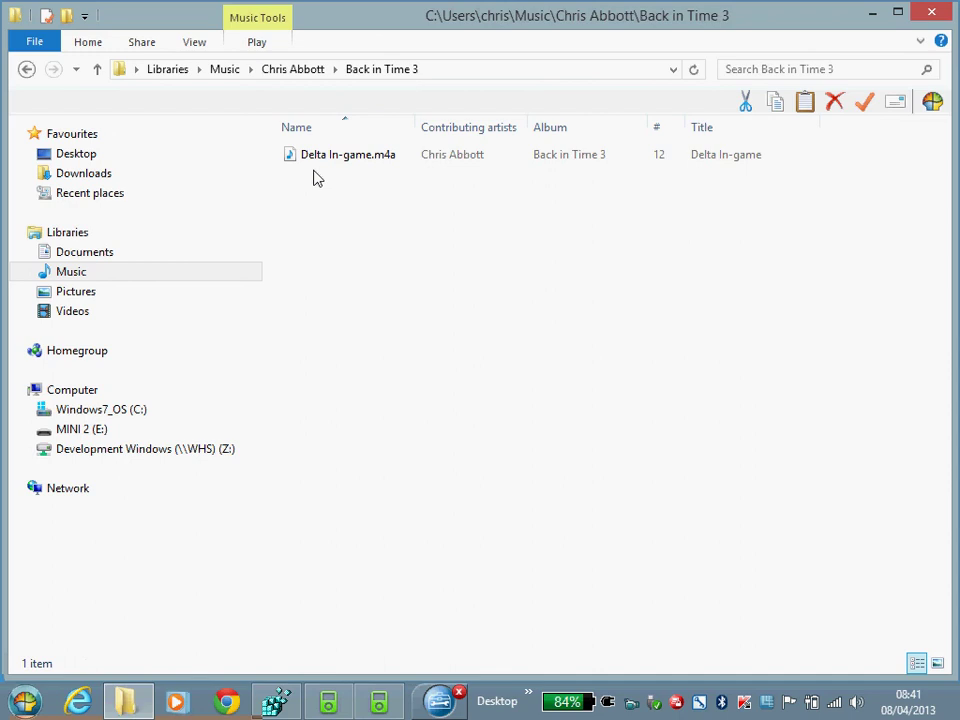
click(300, 70)
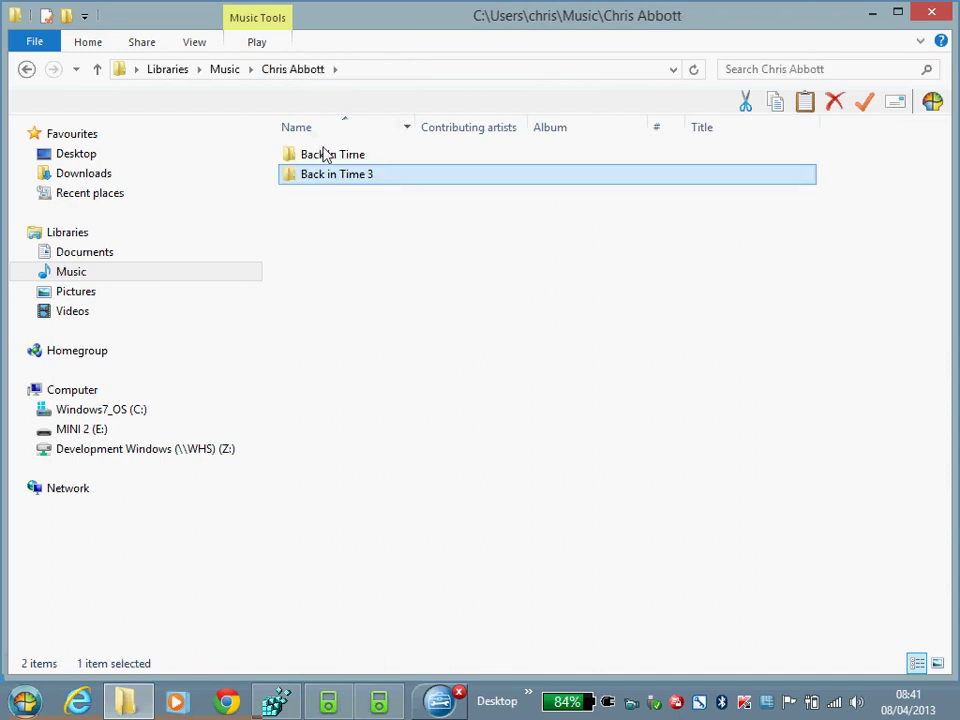
double_click(326, 156)
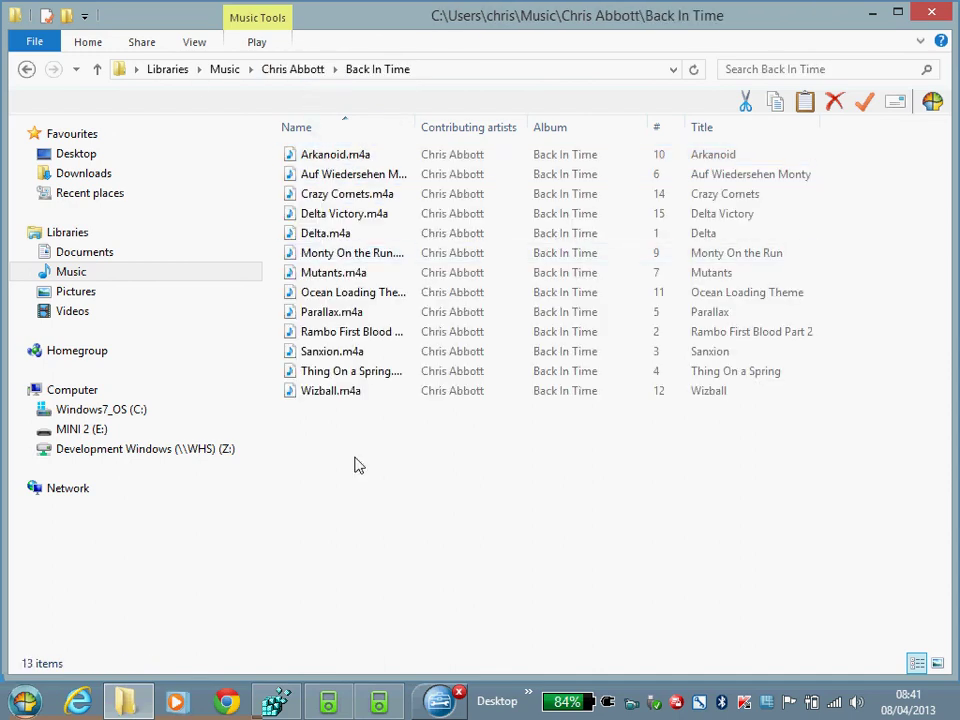
- Switch back to iDump Classic 2013, review and collapse the transfer's error list, and finish the transfer
click(398, 703)
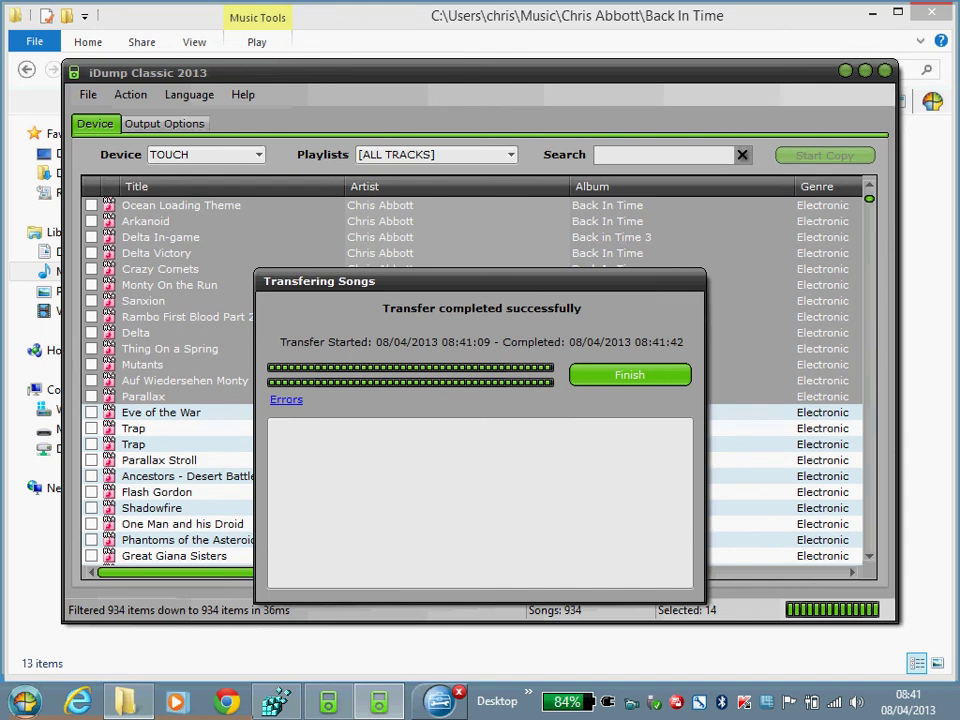
click(286, 399)
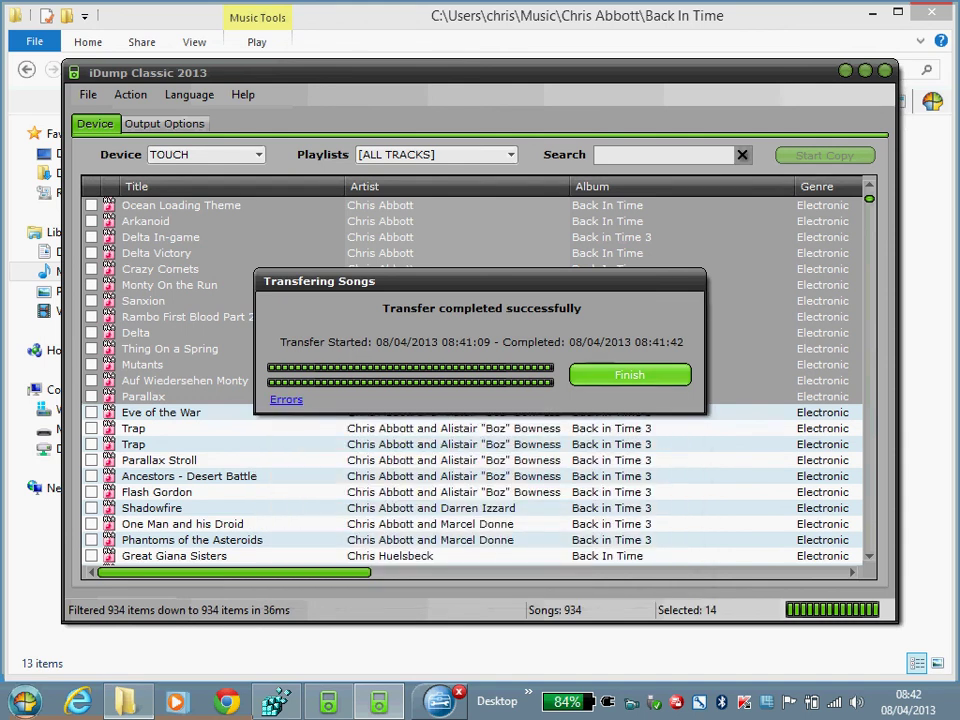
click(629, 374)
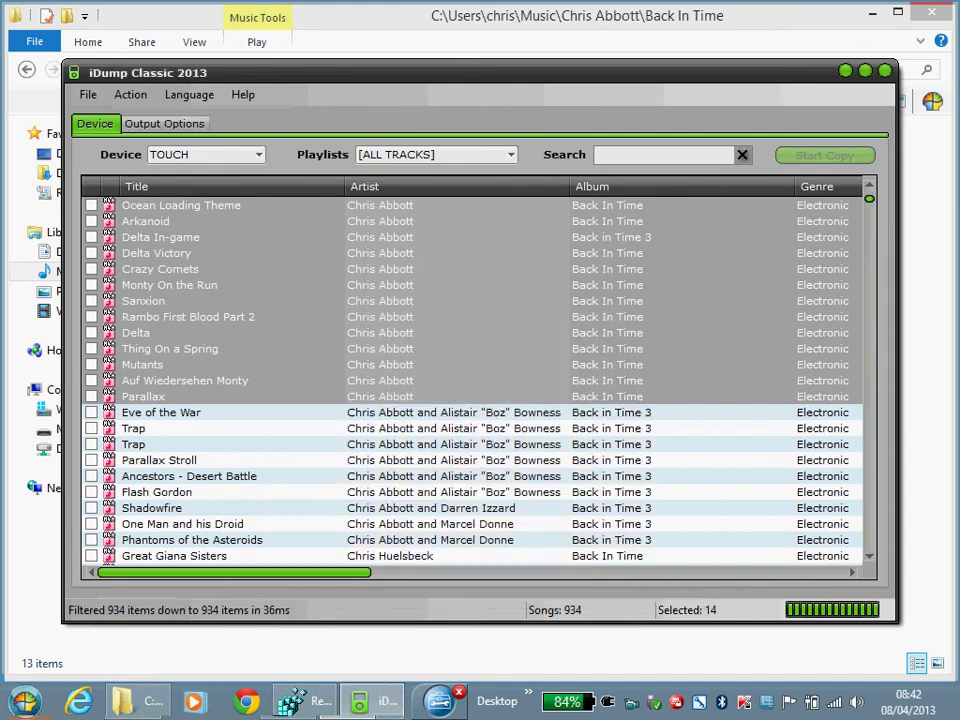